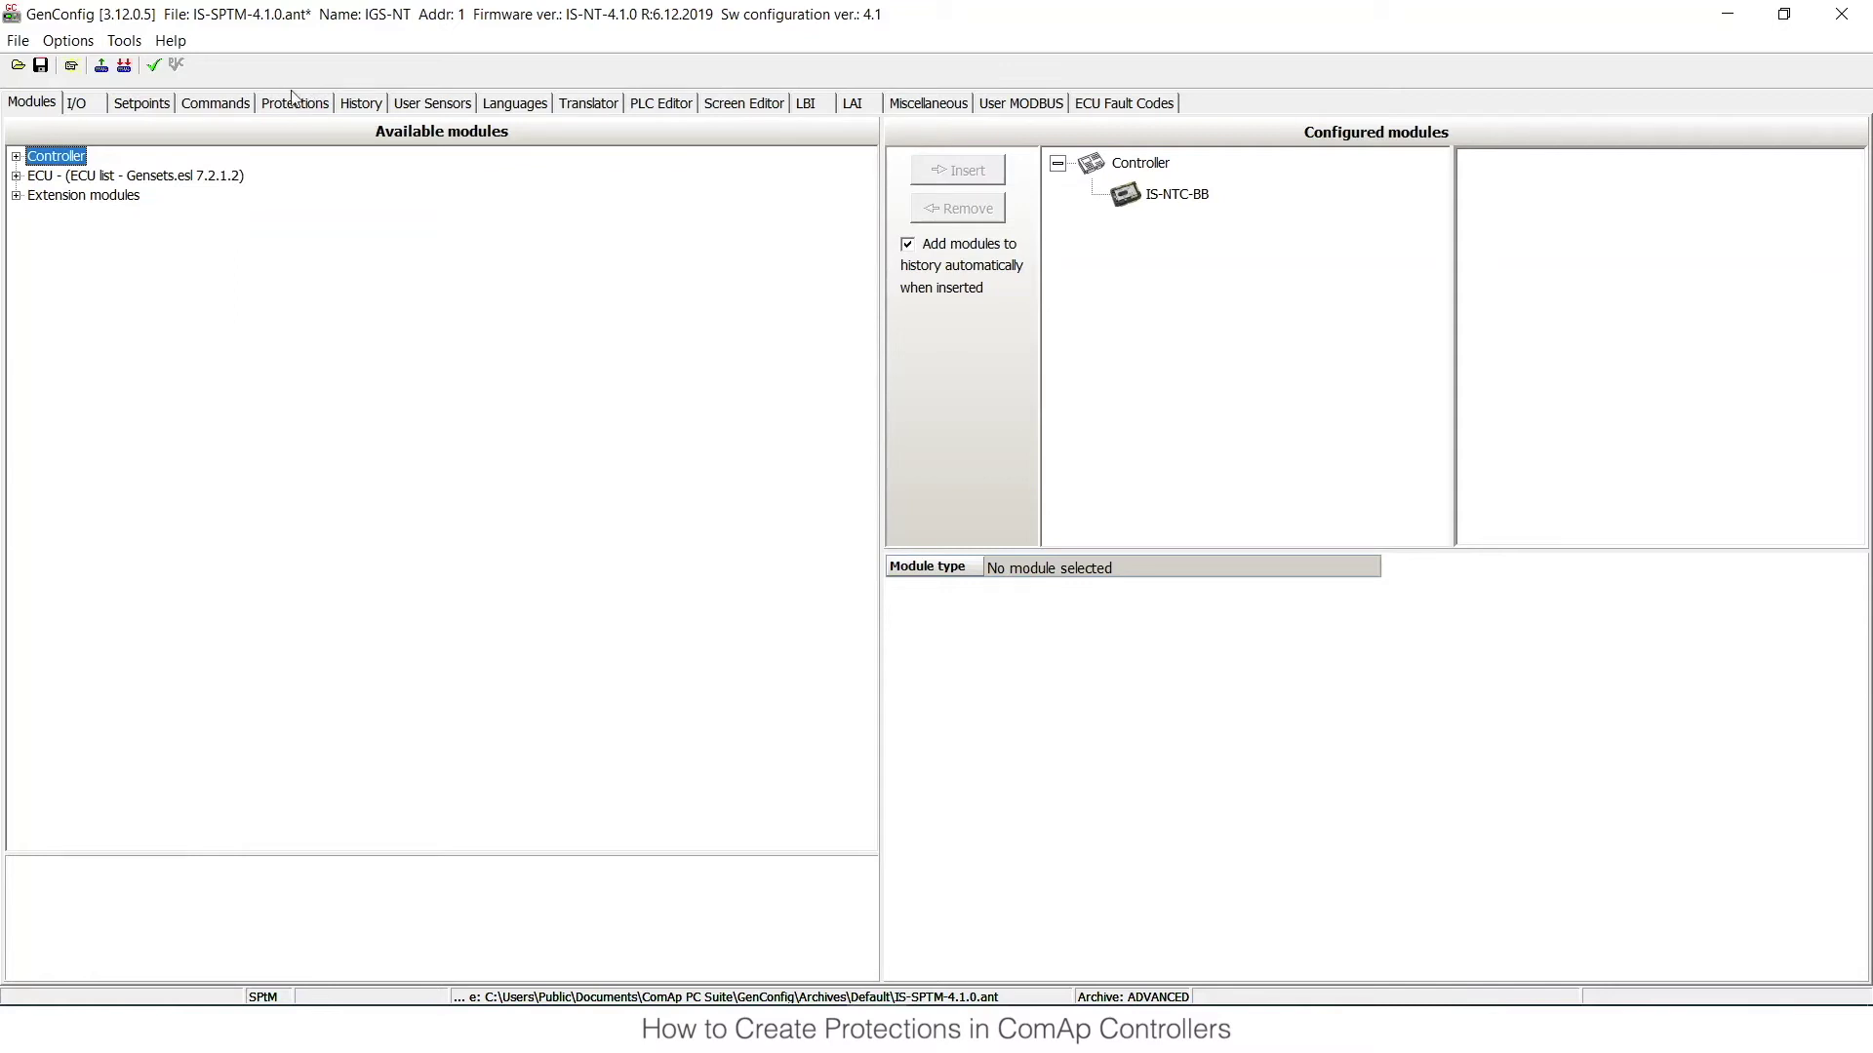
- Show the I/O page with binary inputs 16/16, binary outputs 16/16 and analog inputs 4/4
{"action": "left_click", "coordinate": [78, 104]}
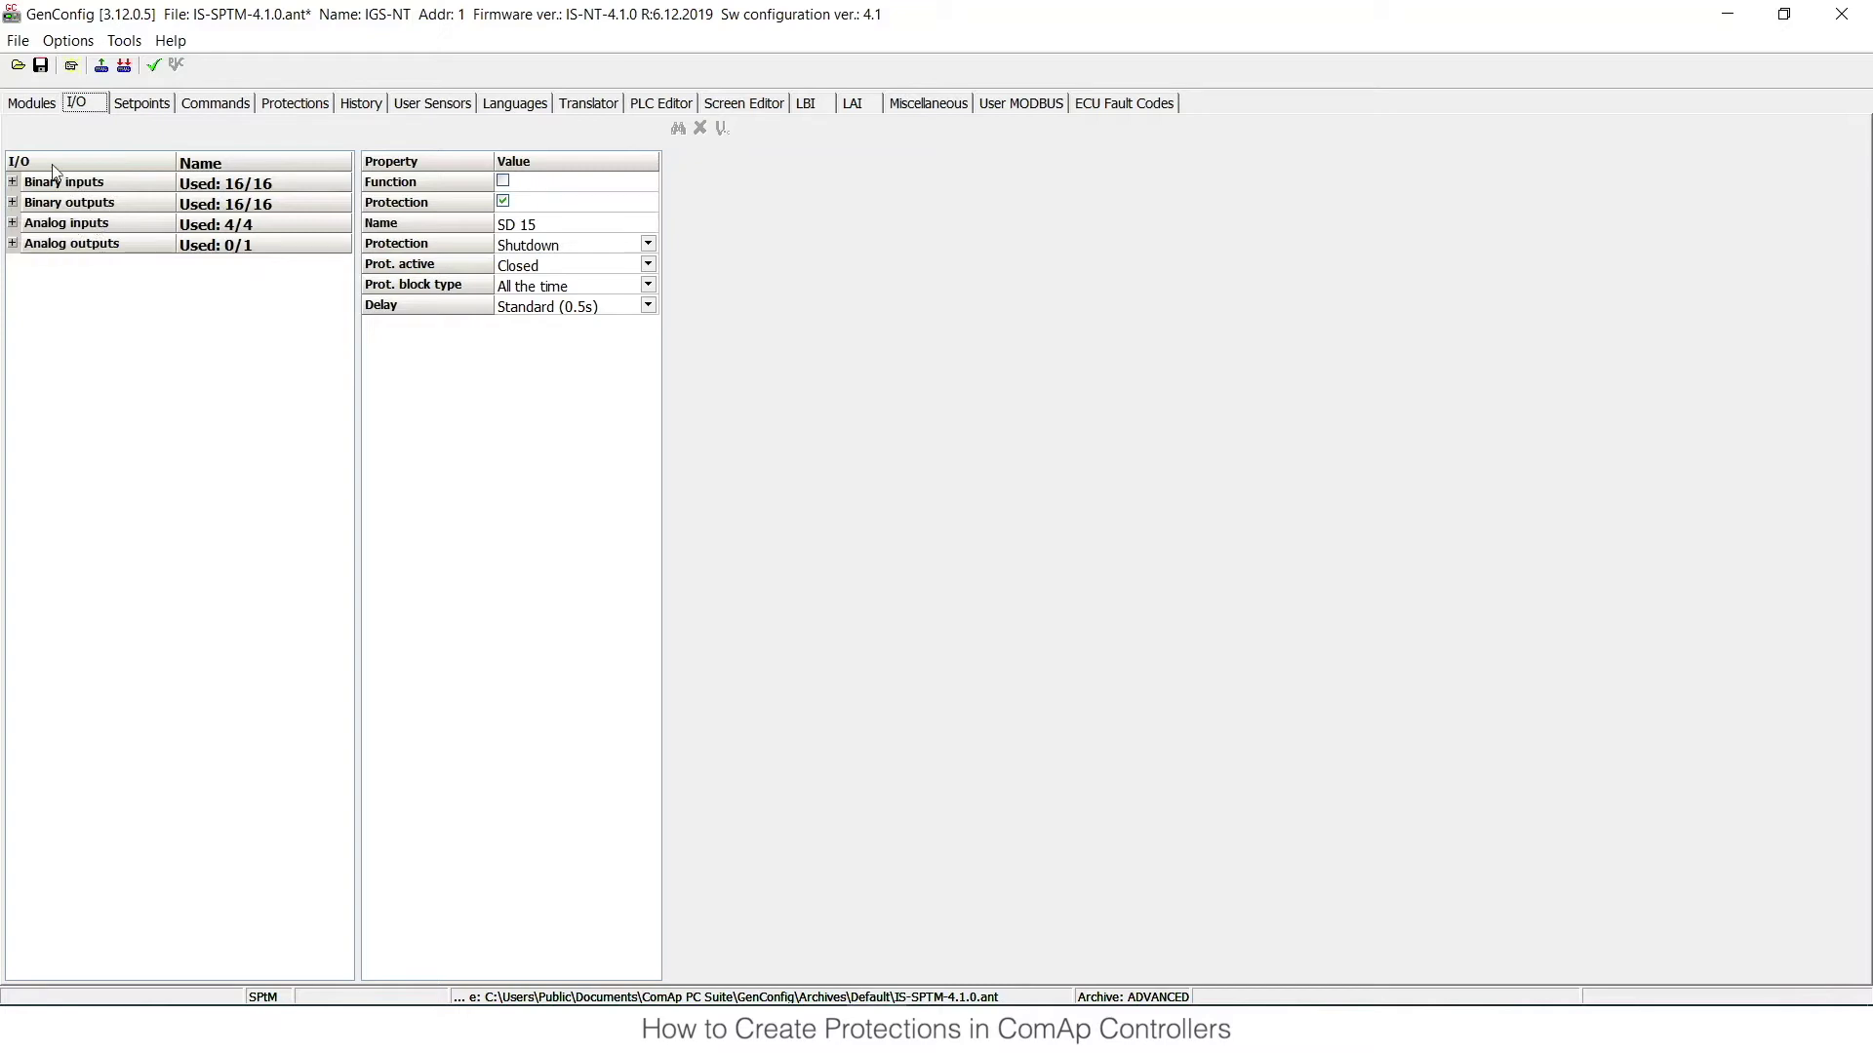
- Make BI16 'SD 16' a Warning protection, active when Closed, blocked All the time
{"action": "left_click", "coordinate": [12, 182]}
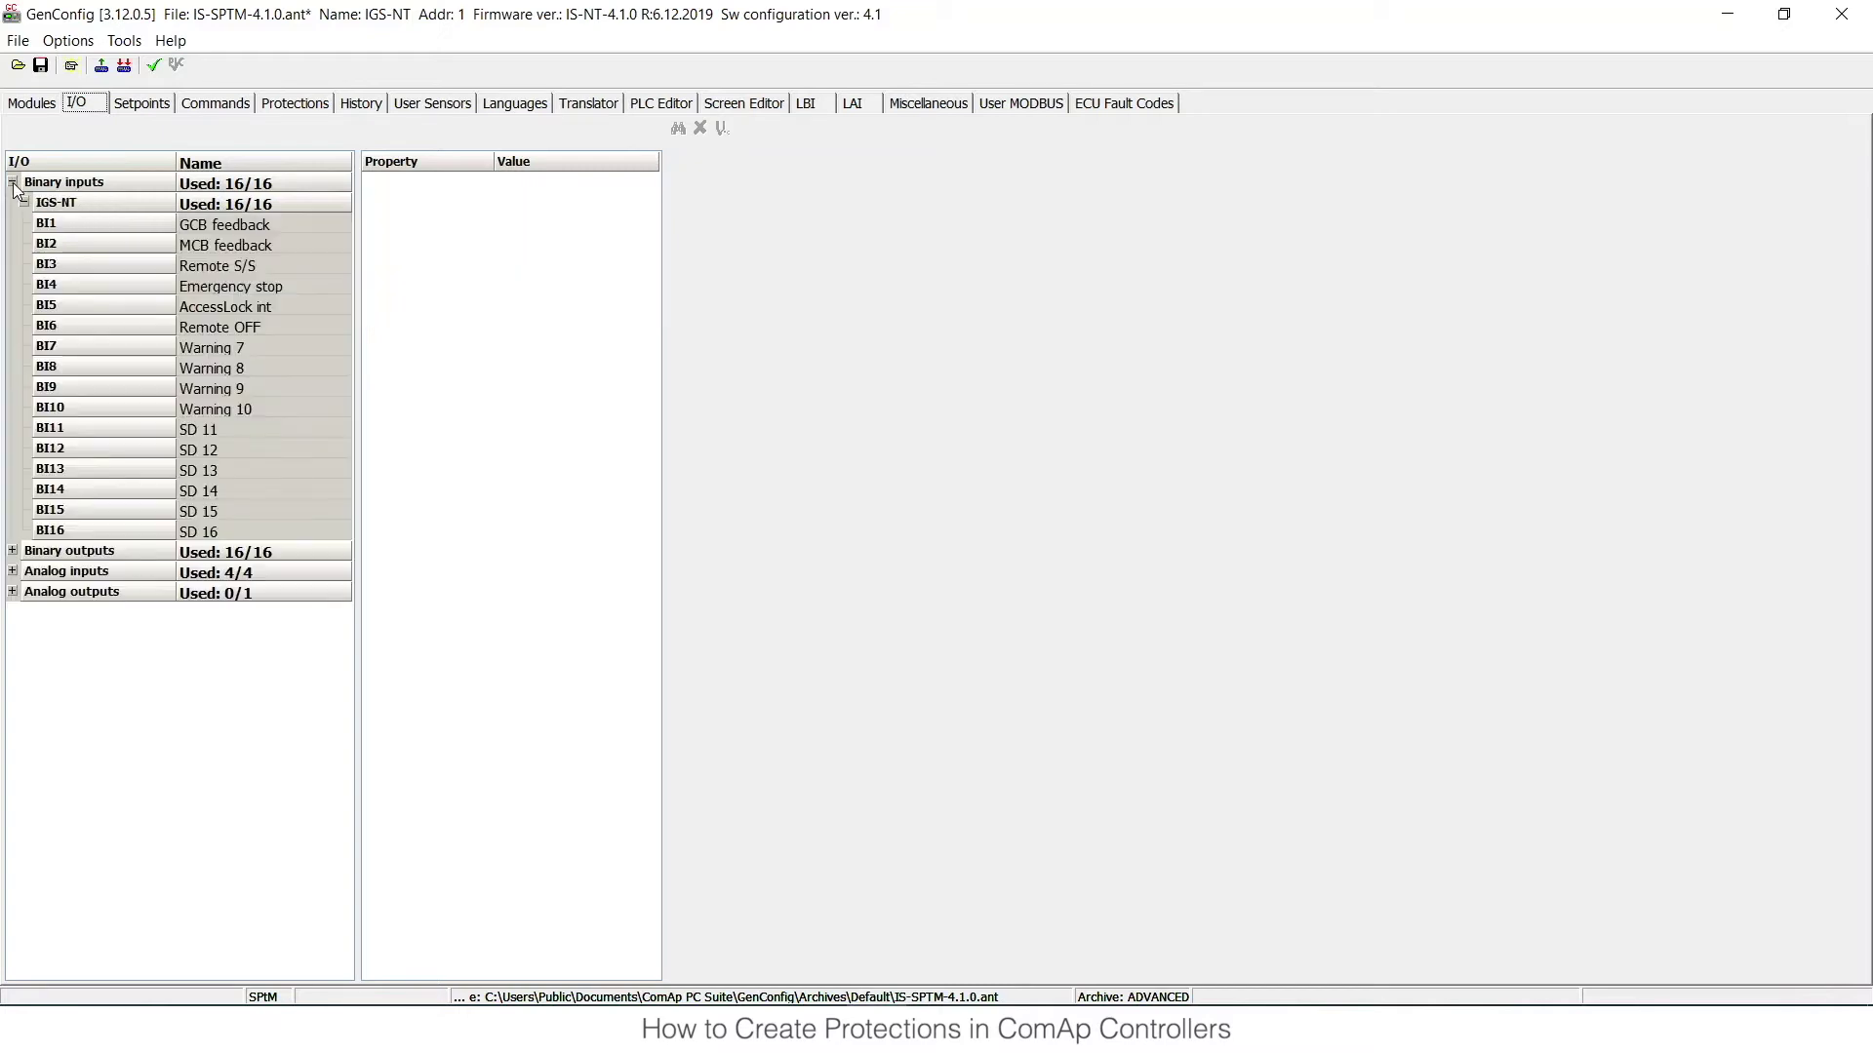
{"action": "left_click", "coordinate": [242, 530]}
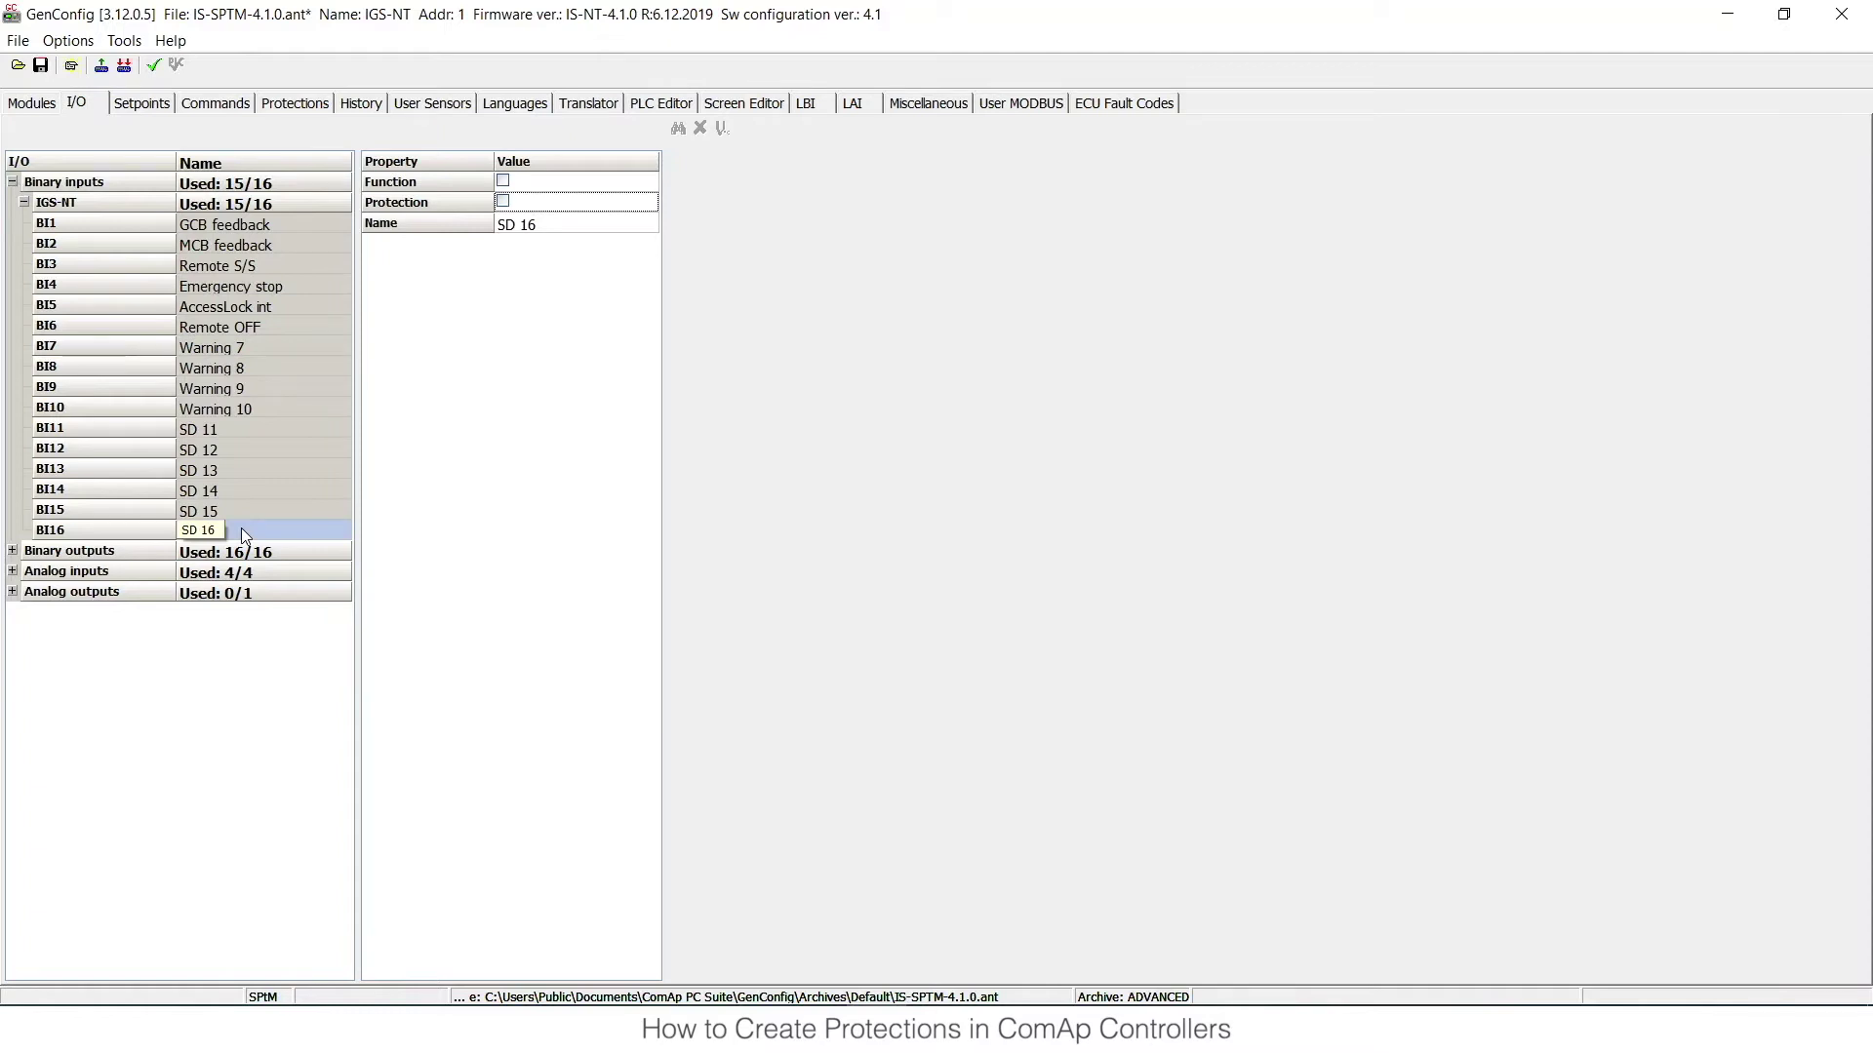
{"action": "left_click", "coordinate": [505, 203]}
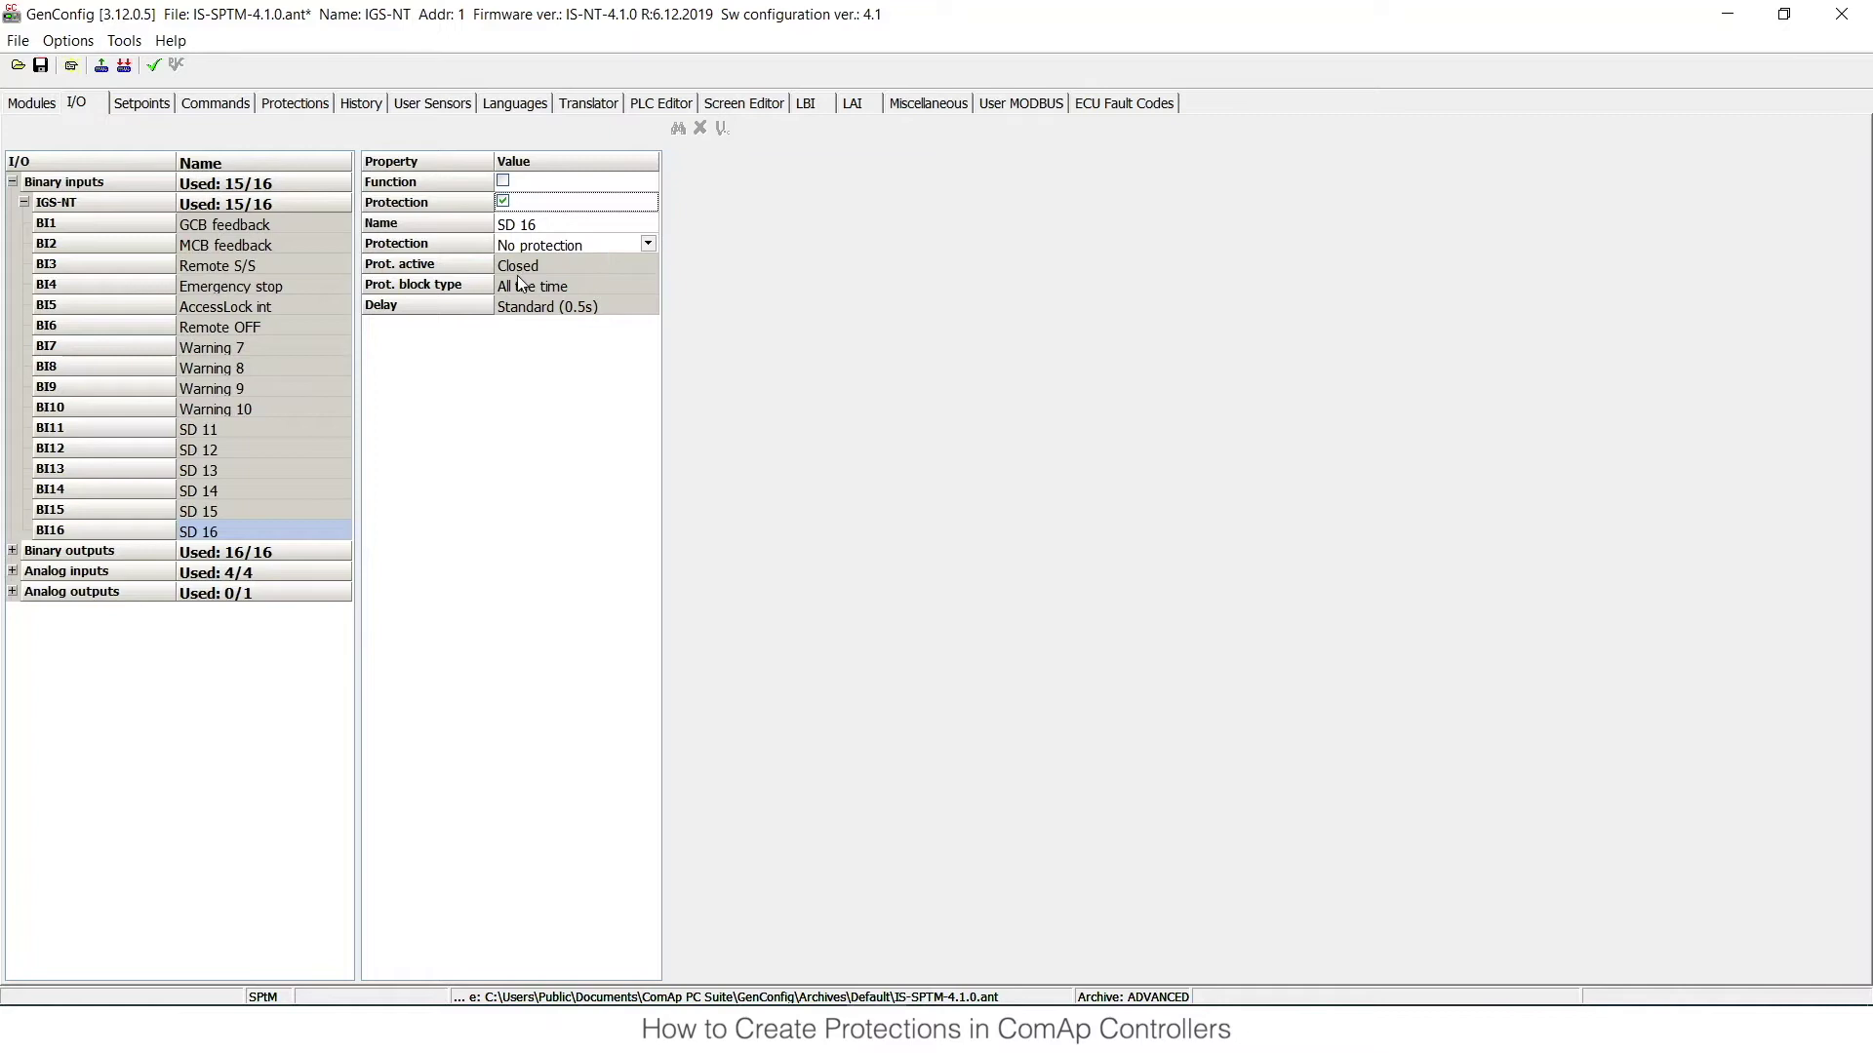
{"action": "left_click", "coordinate": [647, 244]}
{"action": "mouse_move", "coordinate": [647, 271]}
{"action": "left_mouse_down"}
{"action": "mouse_move", "coordinate": [653, 324]}
{"action": "mouse_move", "coordinate": [648, 291]}
{"action": "left_mouse_up"}
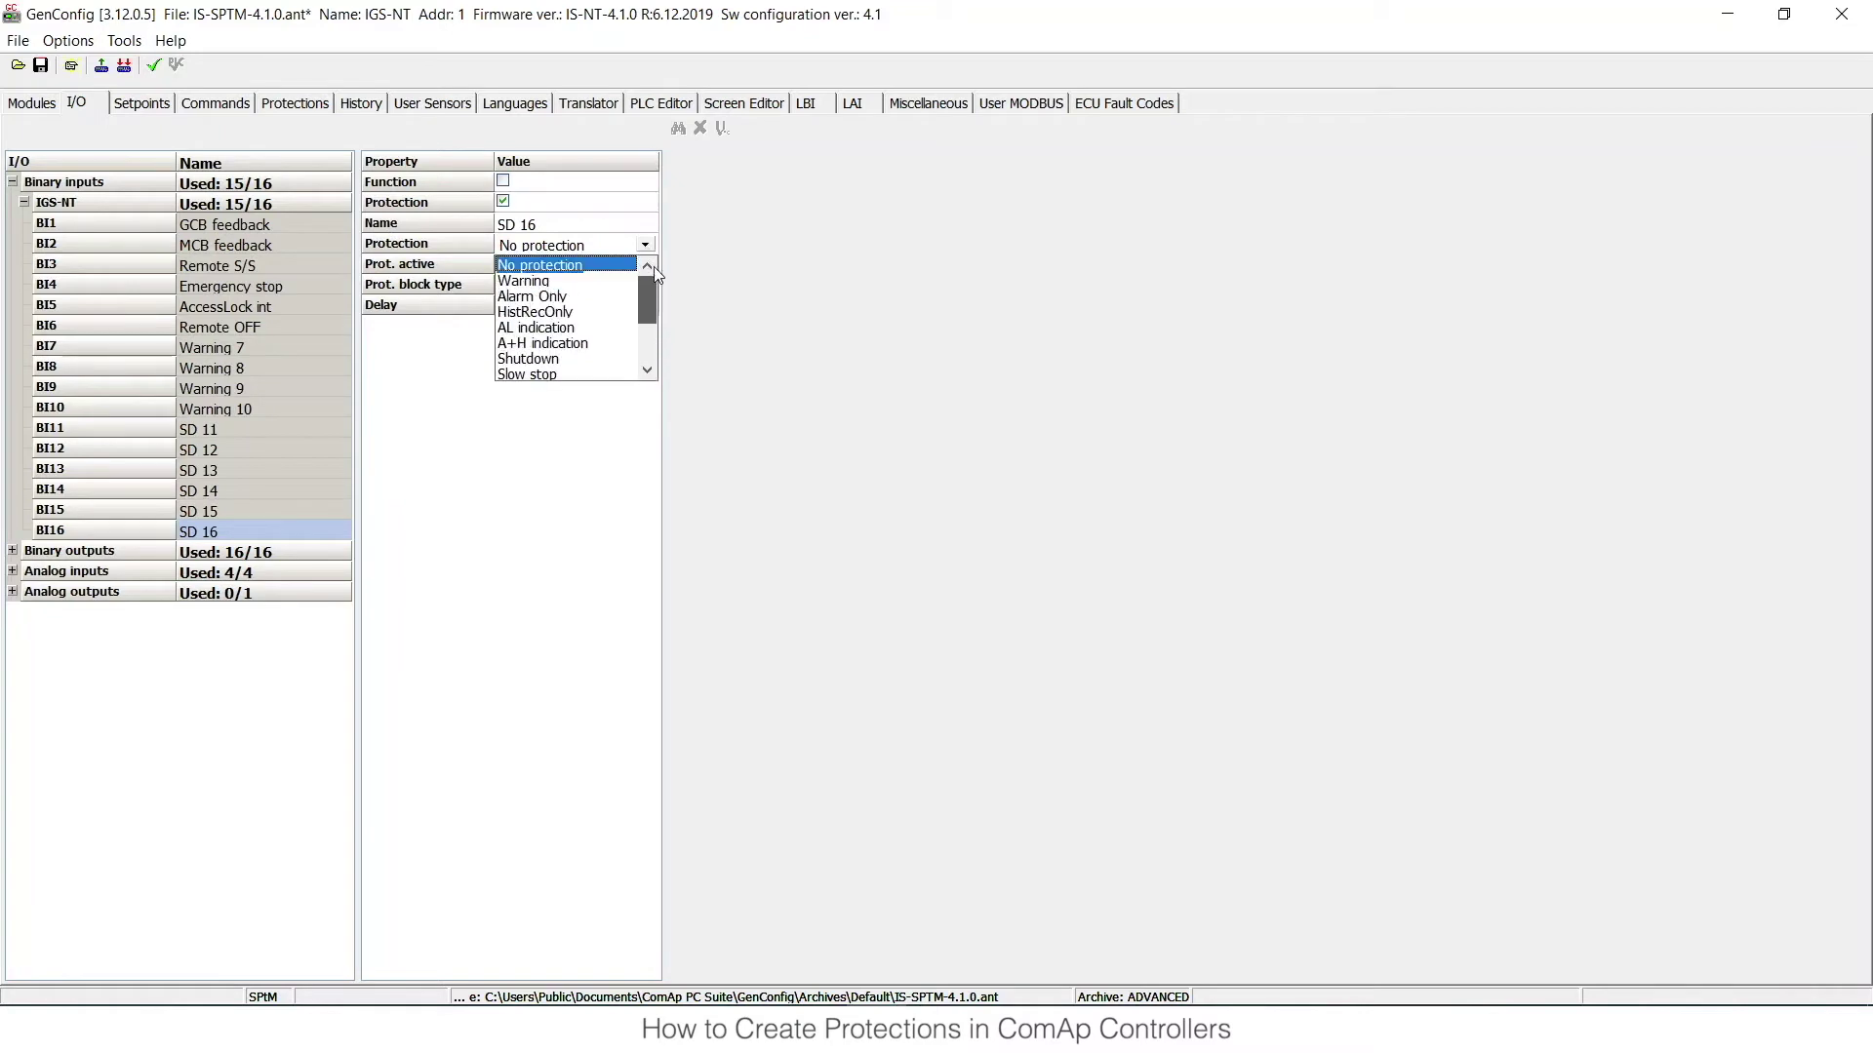
{"action": "left_click", "coordinate": [575, 283]}
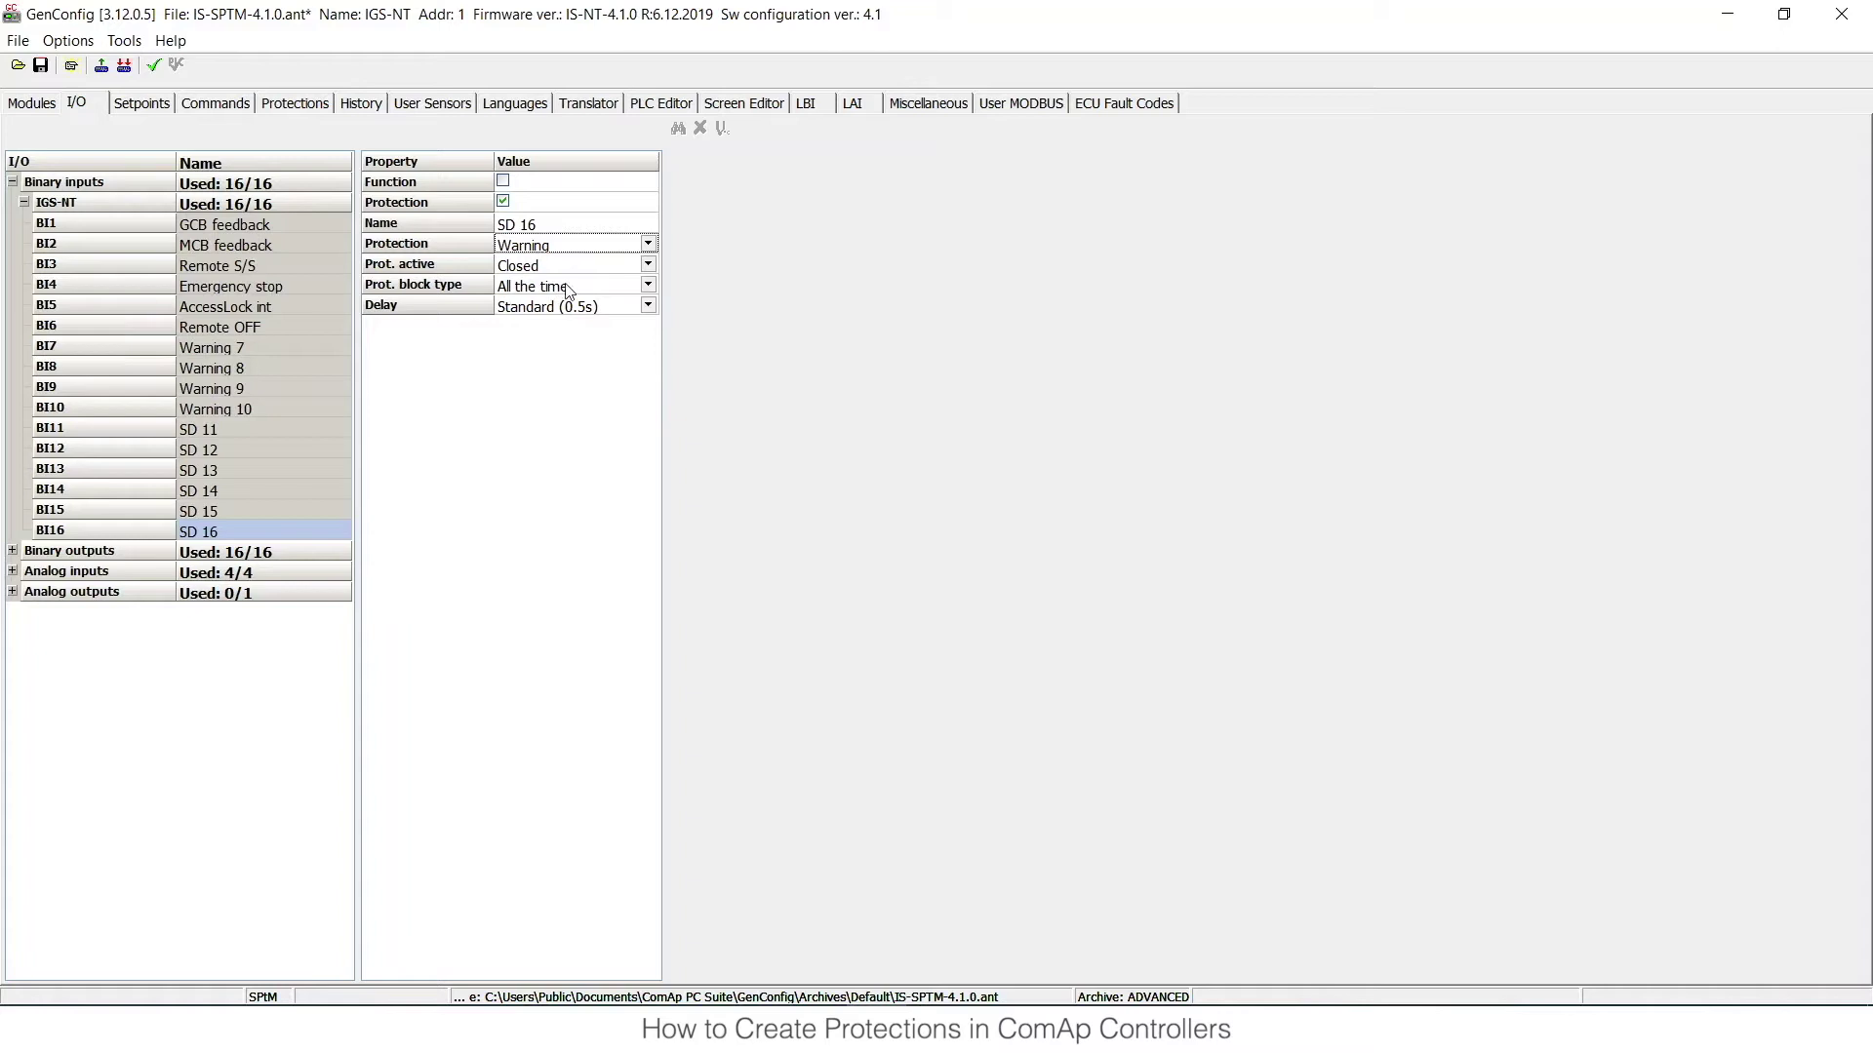
{"action": "left_click", "coordinate": [594, 266]}
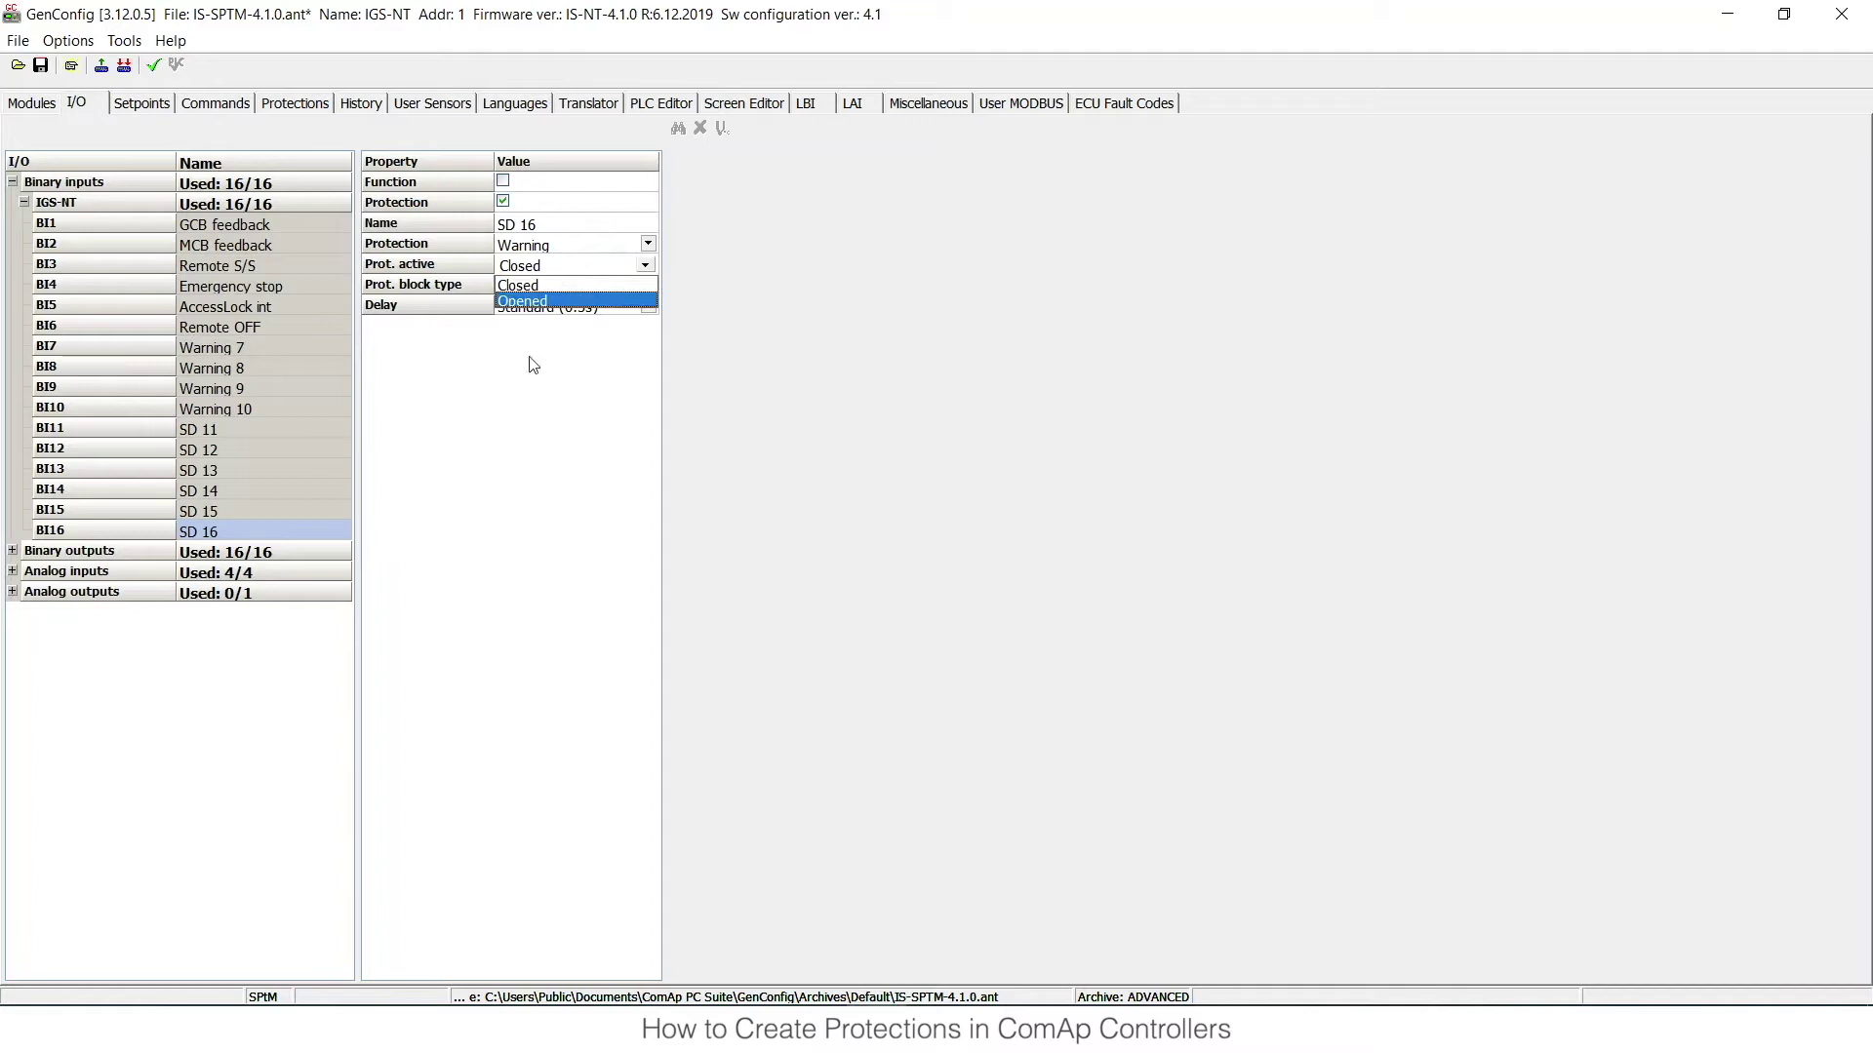
{"action": "left_click", "coordinate": [534, 365]}
{"action": "left_click", "coordinate": [552, 288]}
{"action": "left_click", "coordinate": [556, 288]}
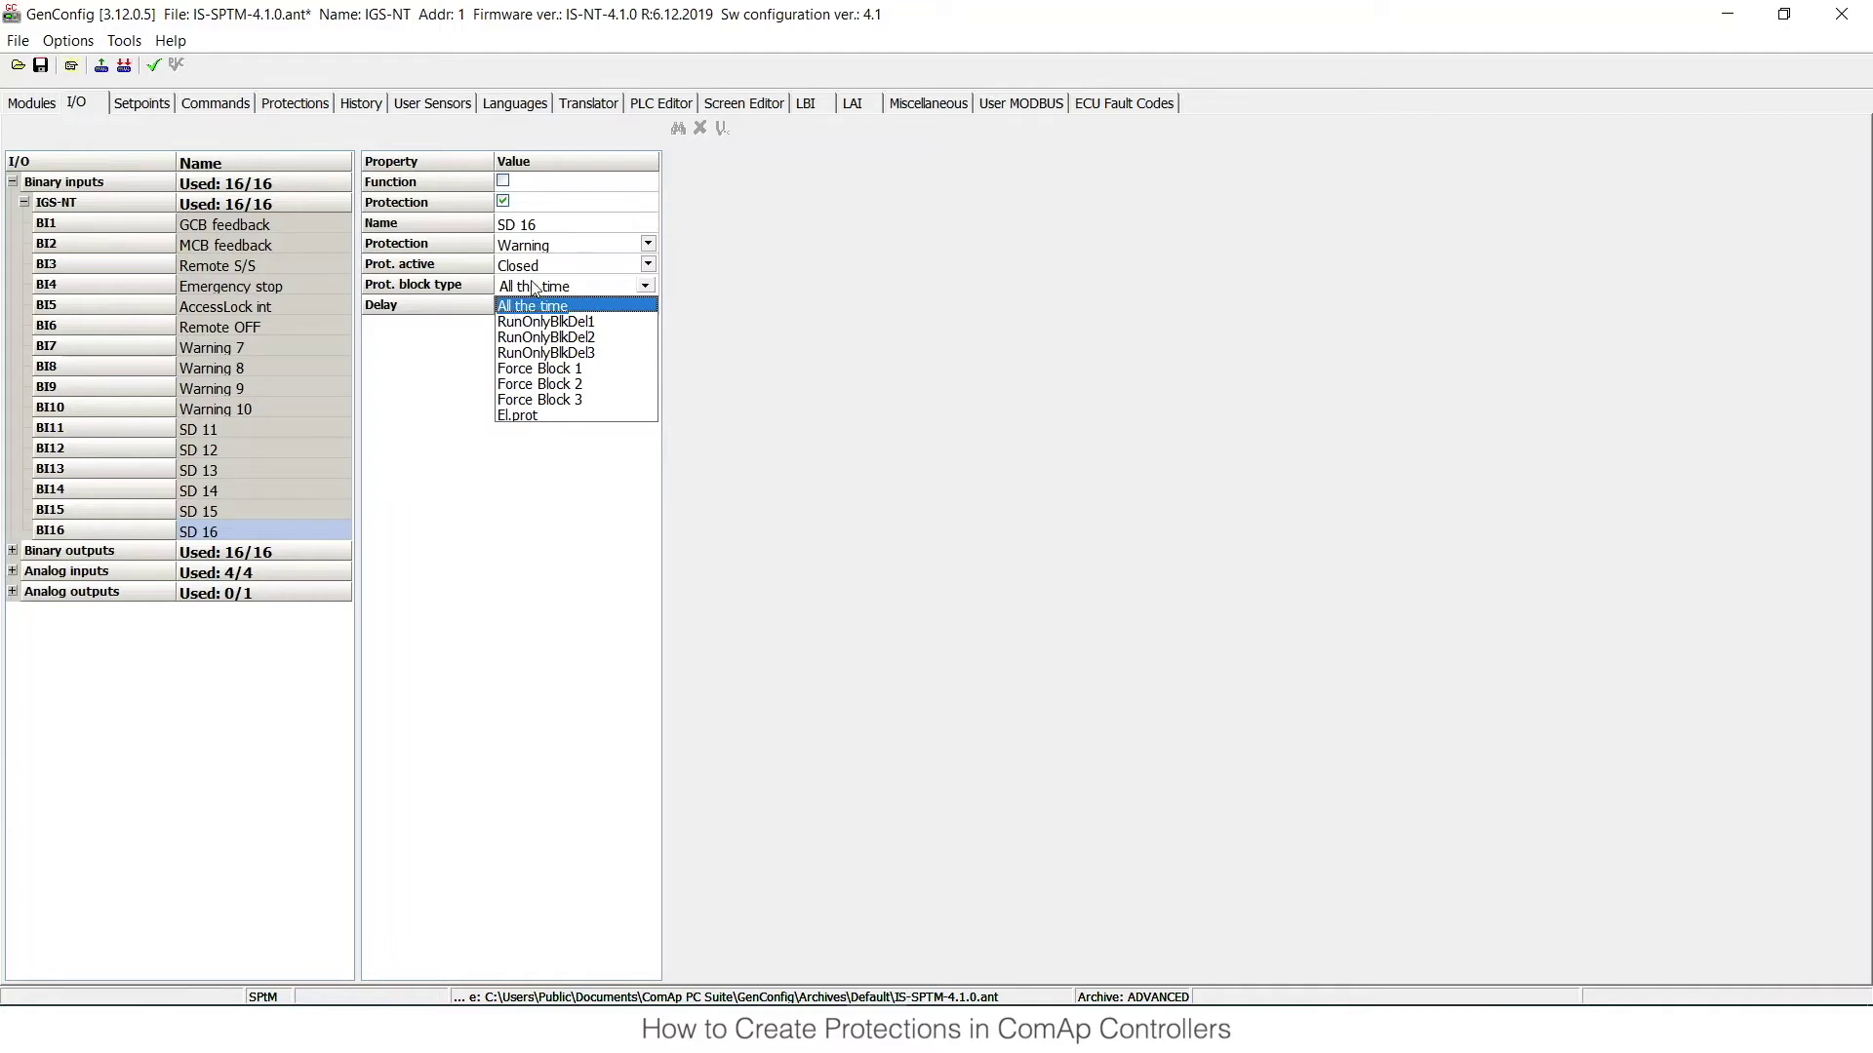
{"action": "left_click", "coordinate": [441, 349]}
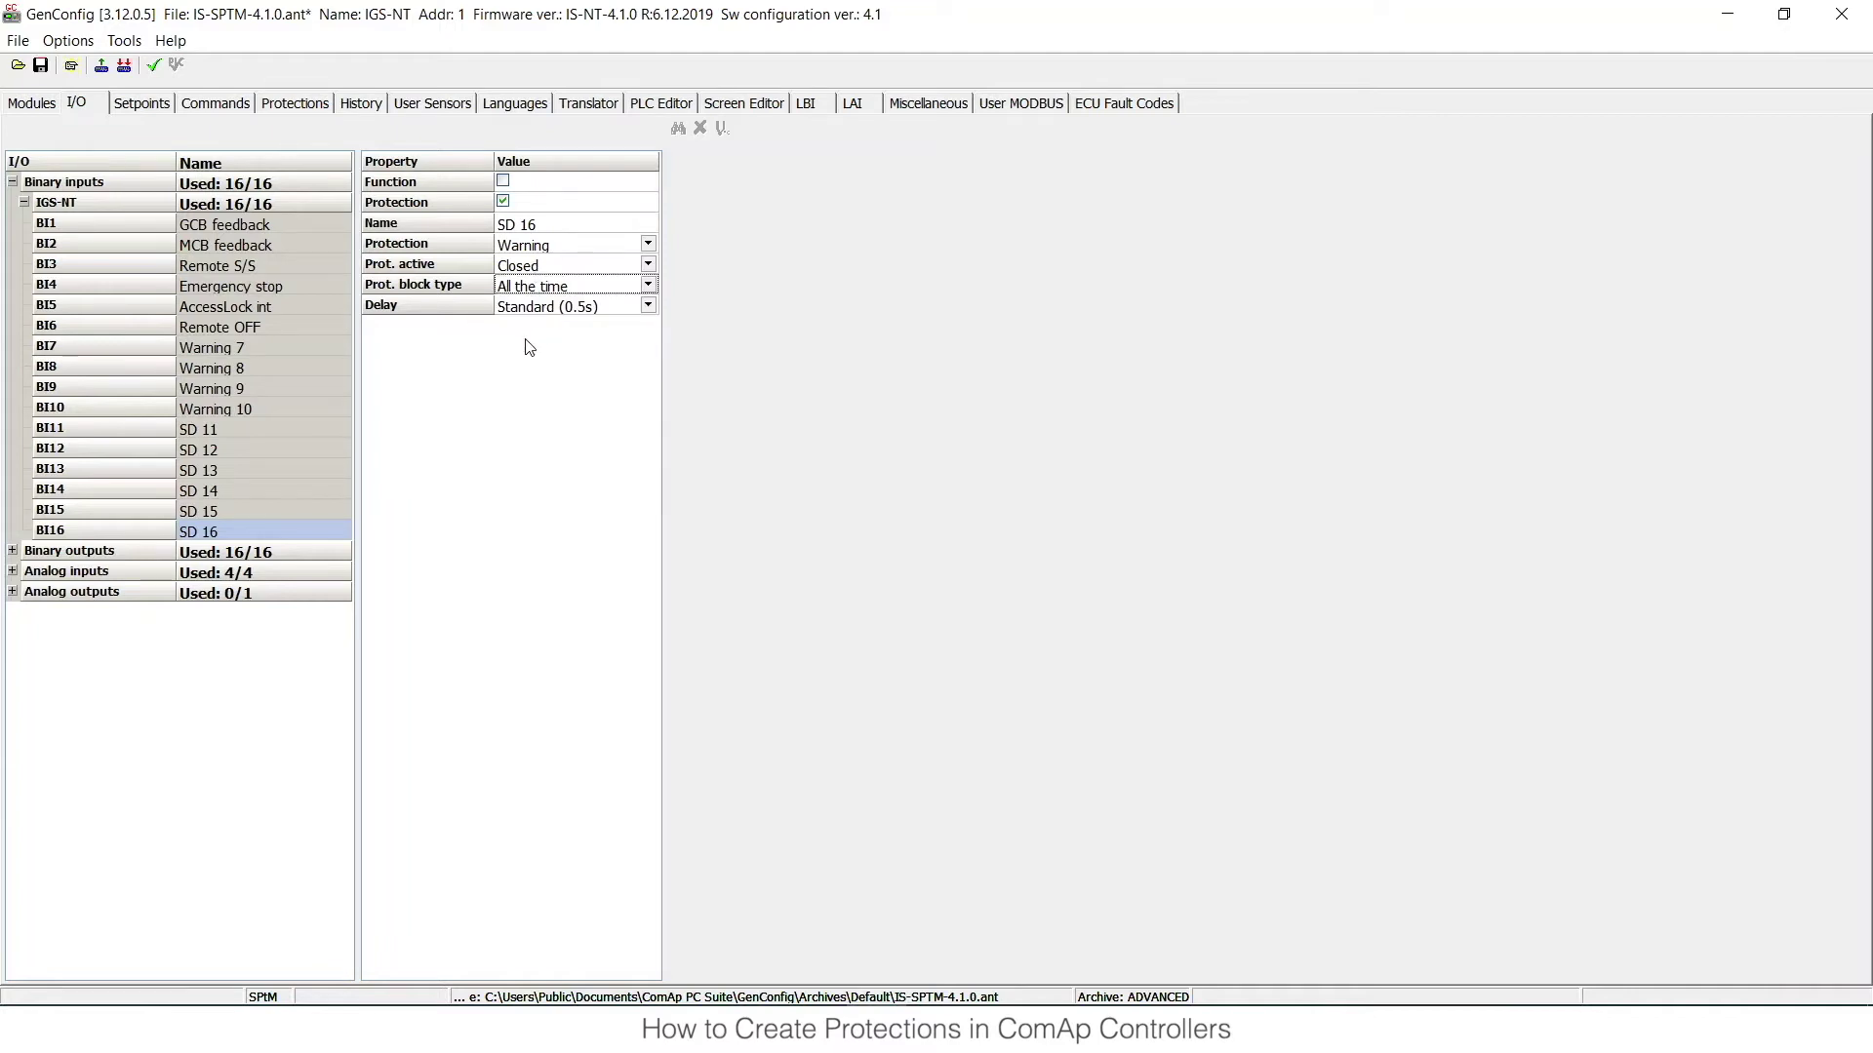
- Enable protection on analog input AIN4 'Sec Wtemp', leaving the binary inputs collapsed
{"action": "left_click", "coordinate": [25, 203]}
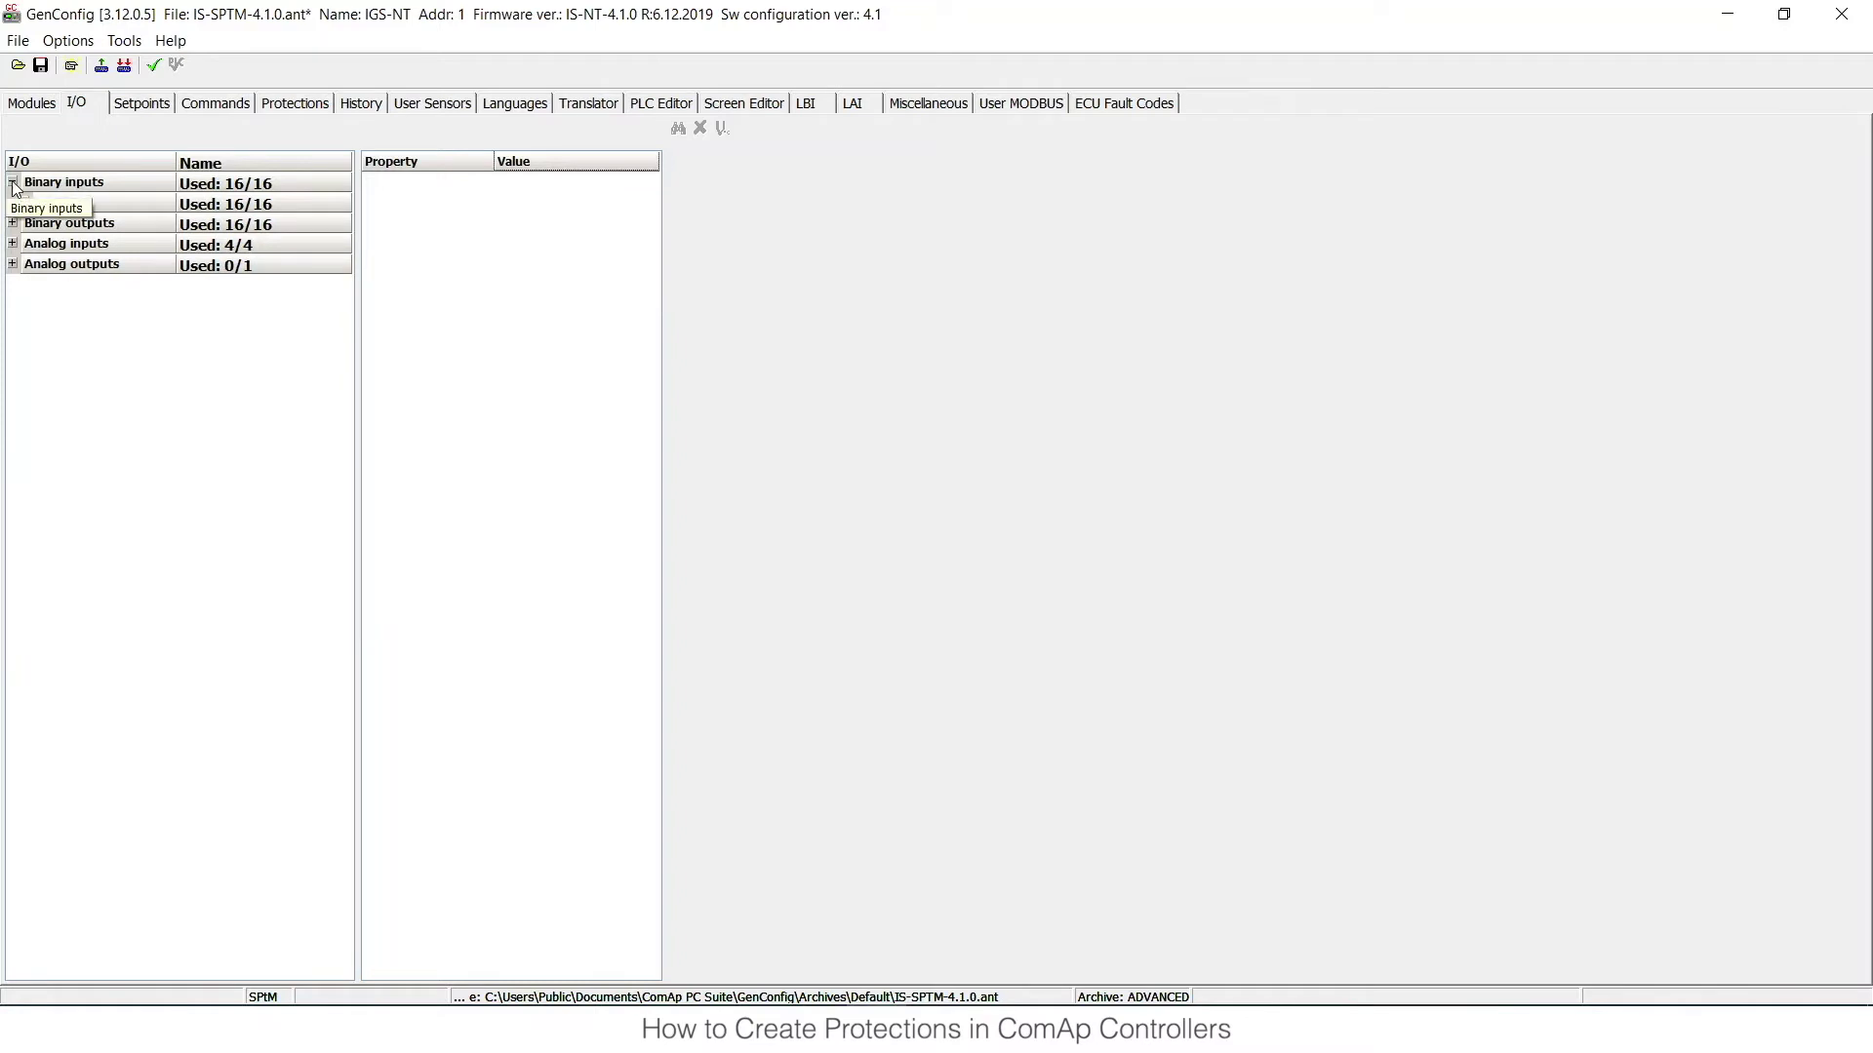
{"action": "left_click", "coordinate": [13, 183]}
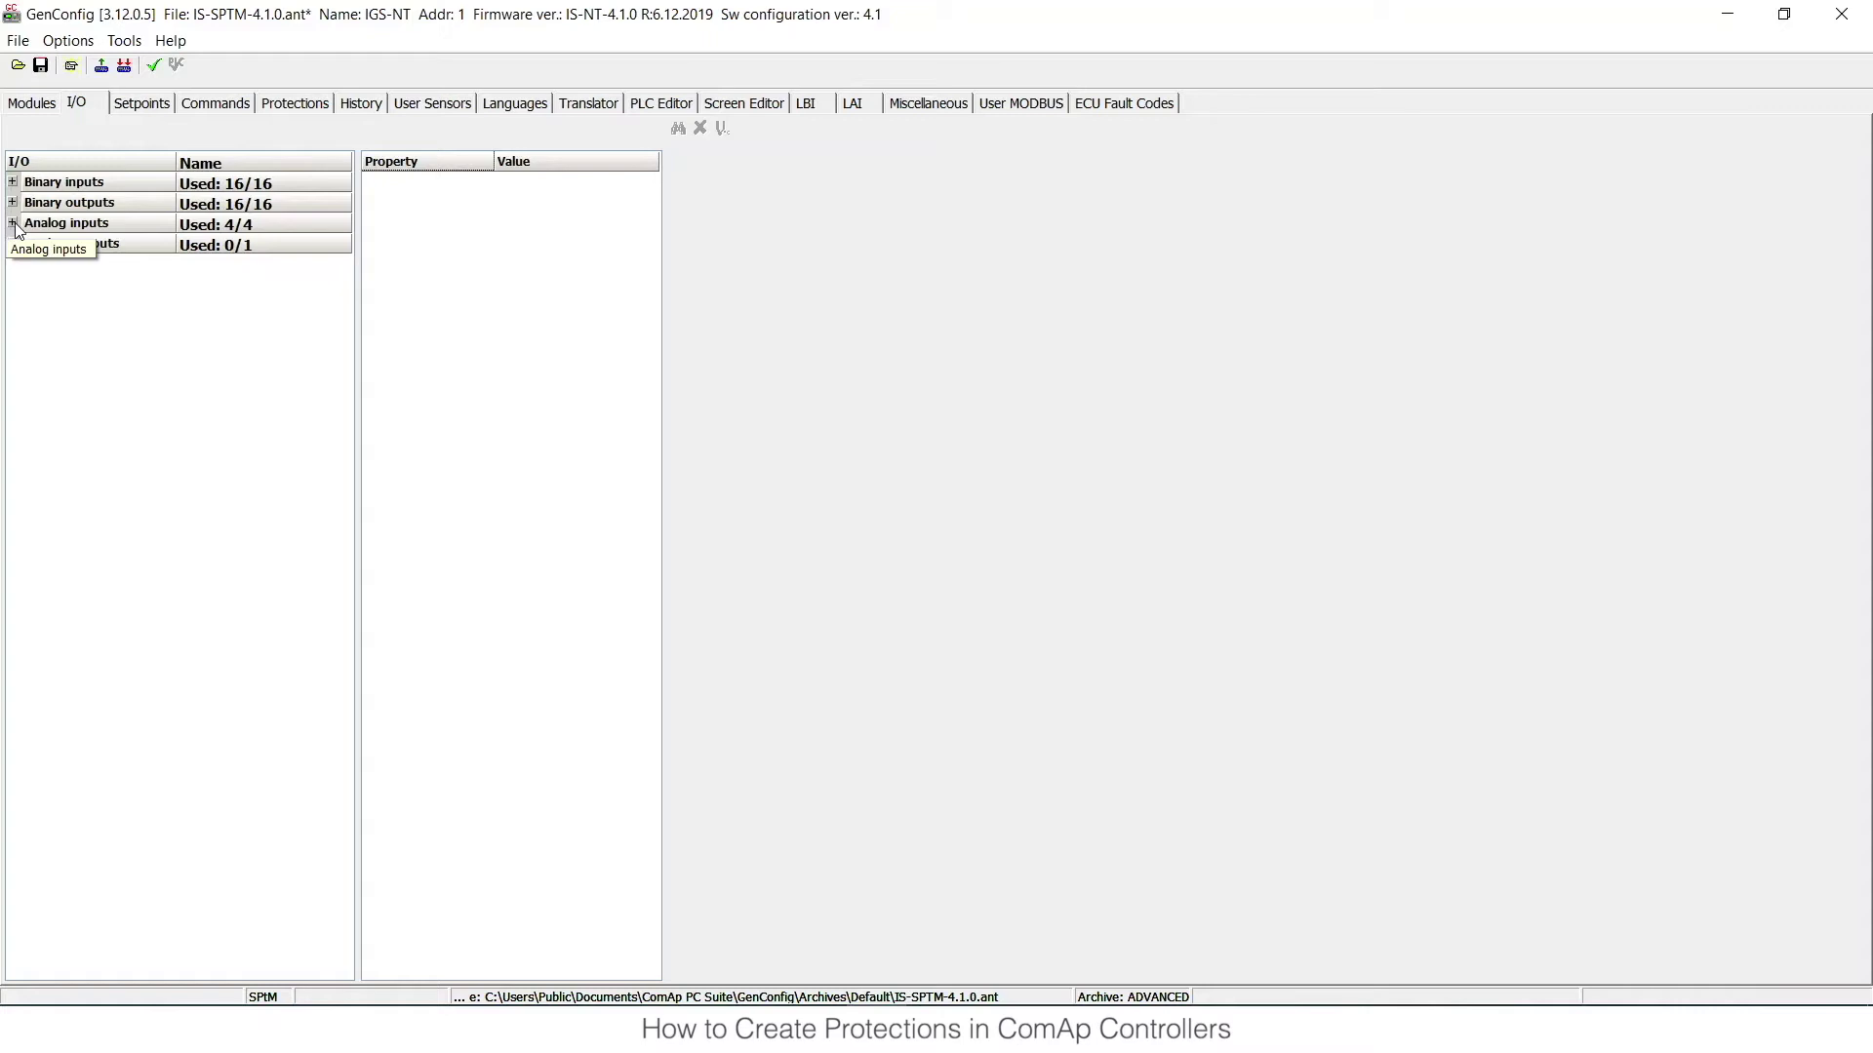
{"action": "left_click", "coordinate": [13, 223]}
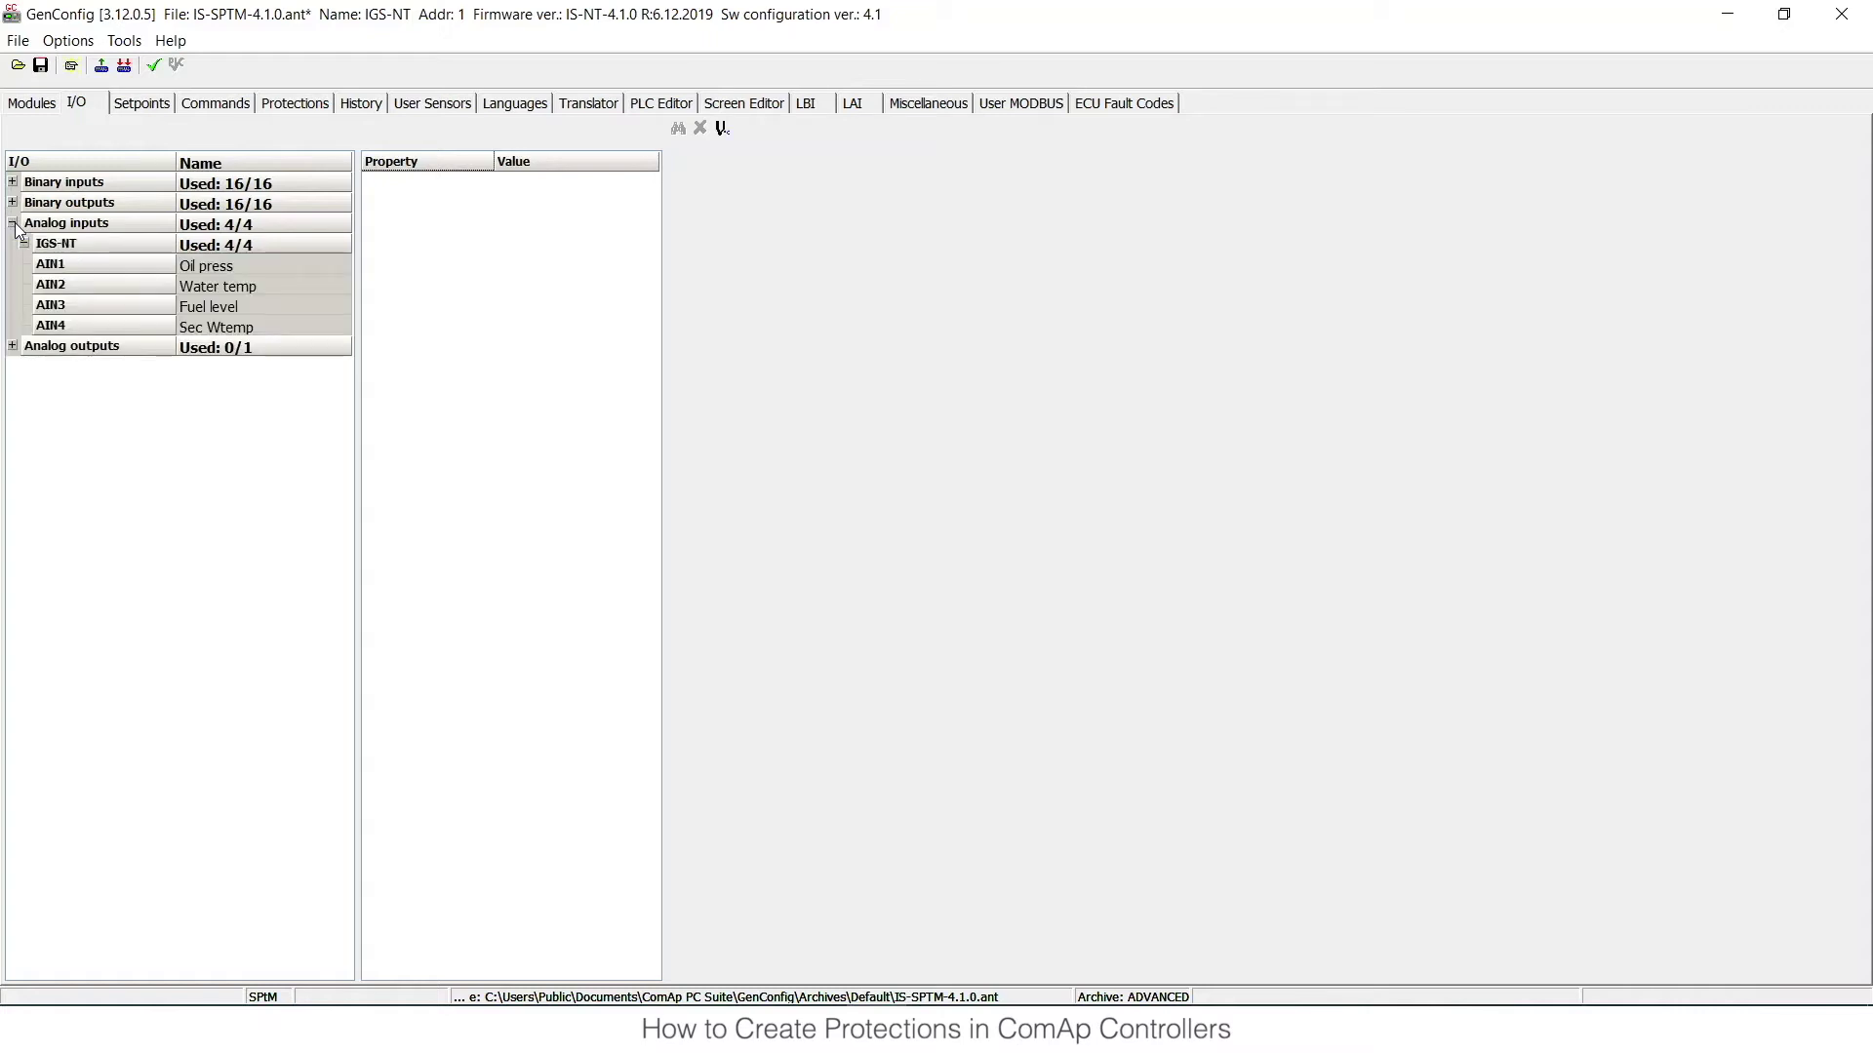
{"action": "left_click", "coordinate": [262, 325]}
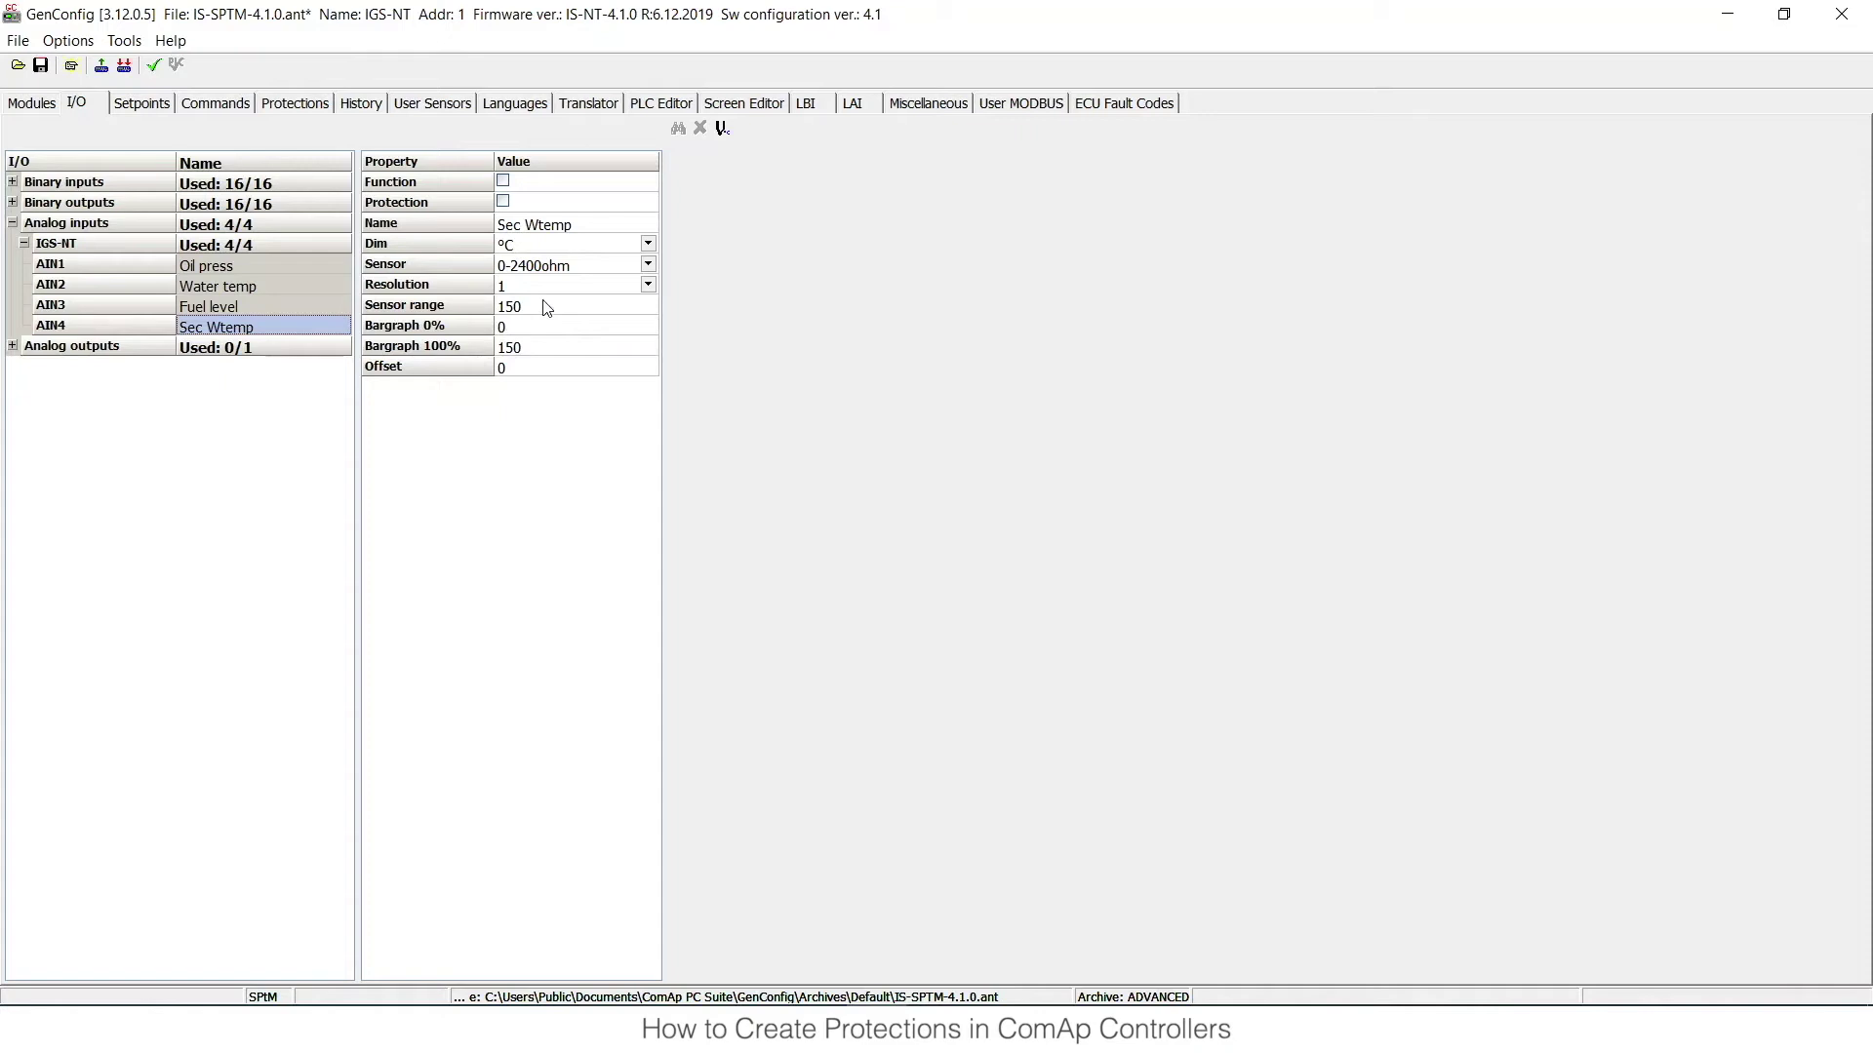
{"action": "left_click", "coordinate": [503, 202]}
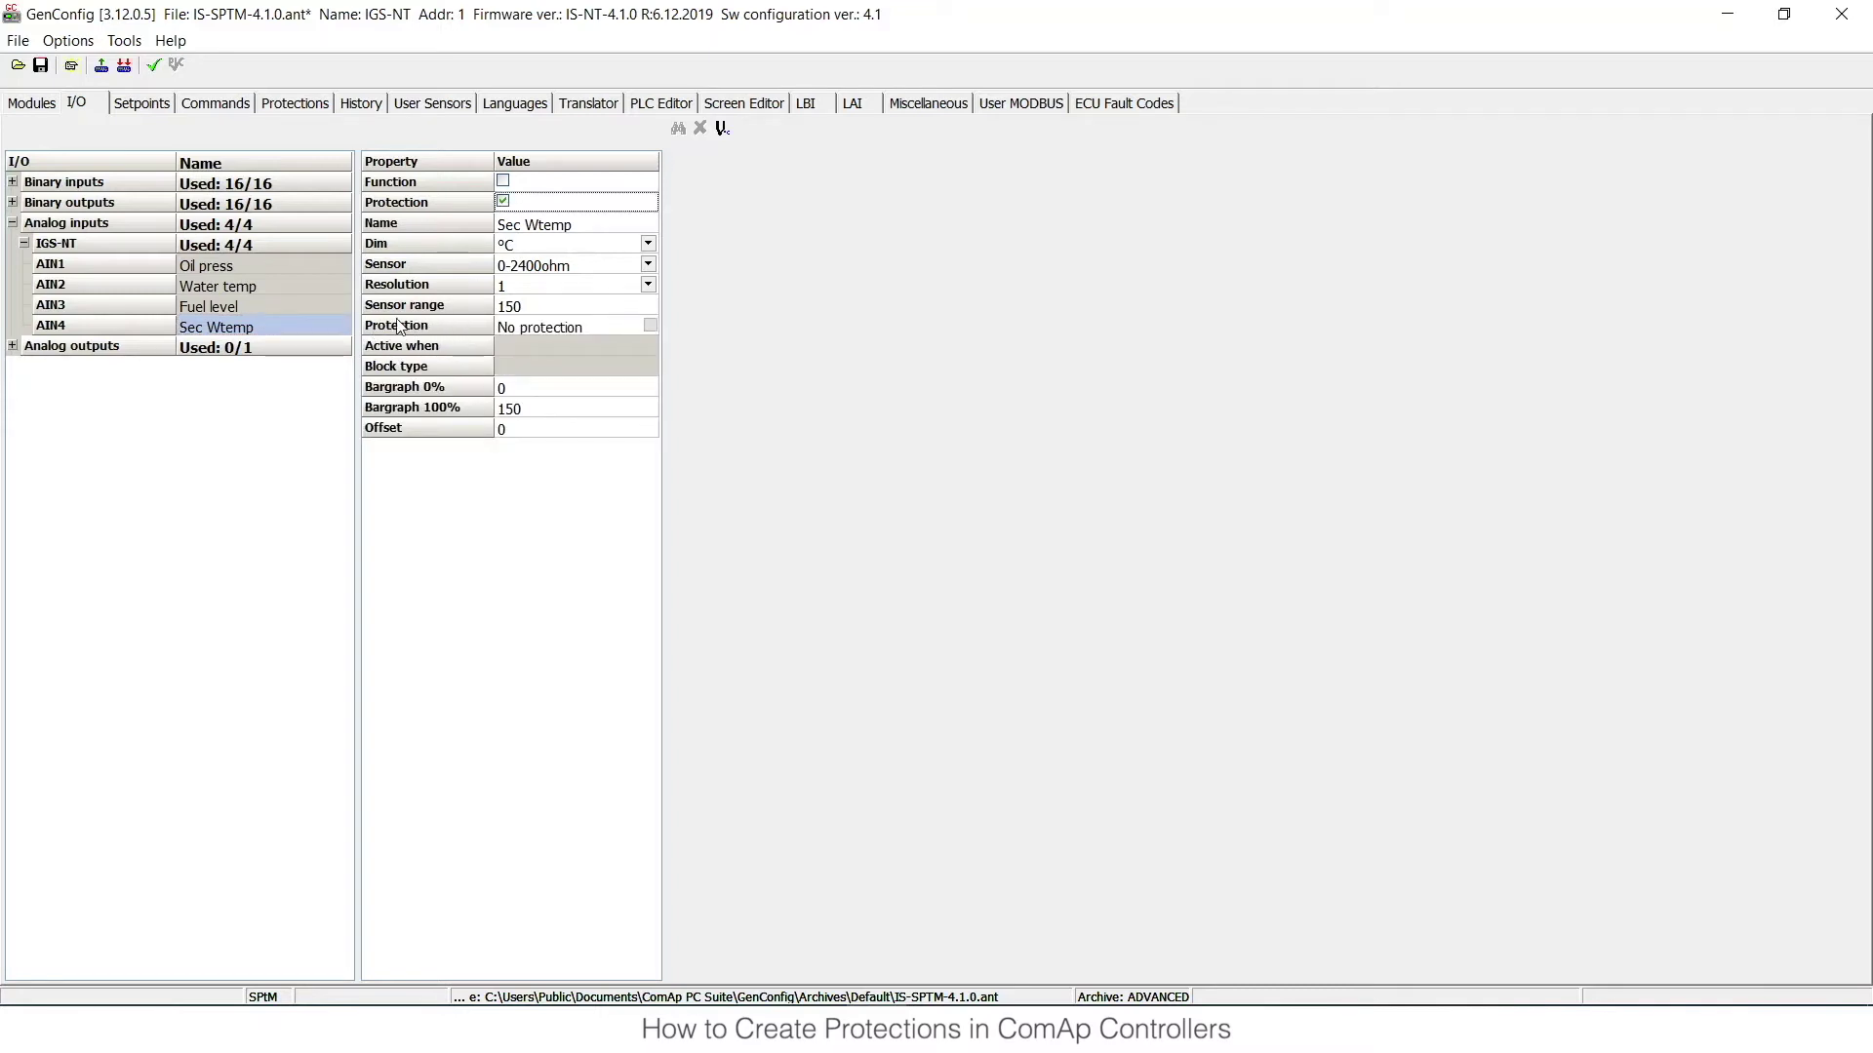
{"action": "left_click", "coordinate": [649, 324]}
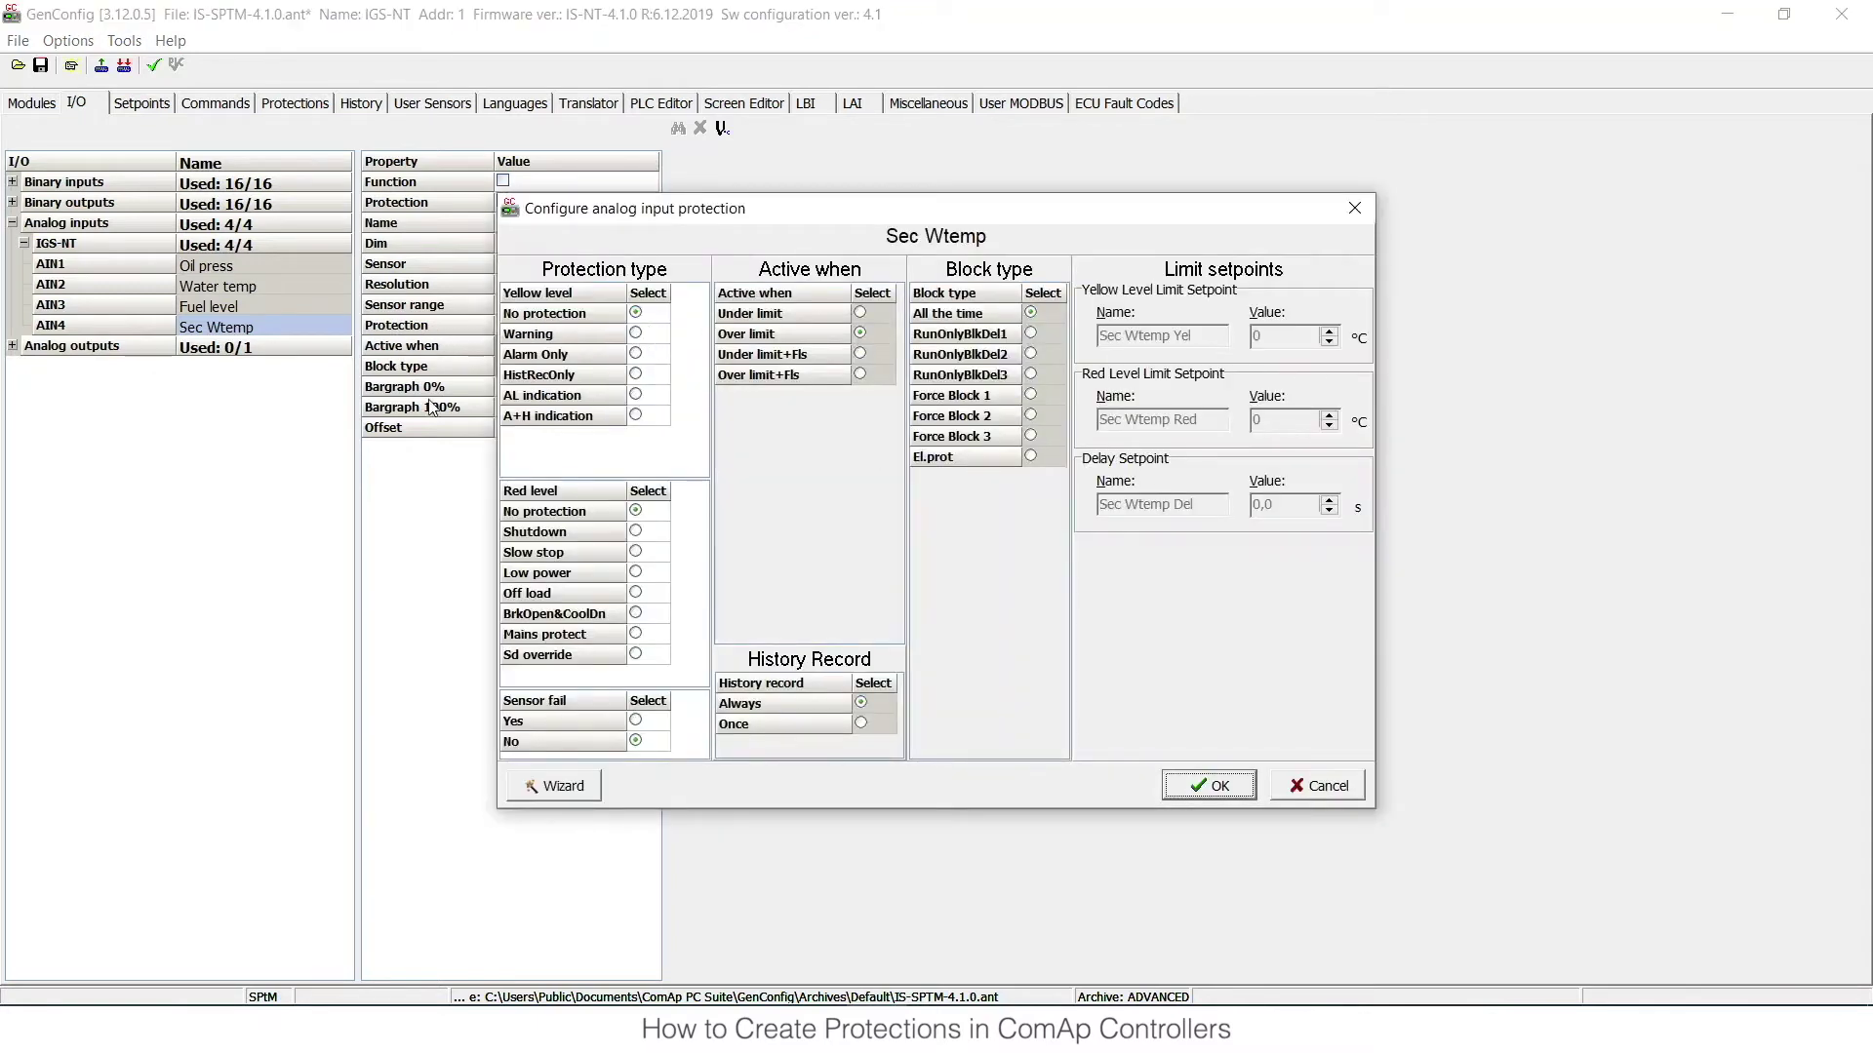
{"action": "left_click_drag", "start_coordinate": [573, 210], "coordinate": [754, 170]}
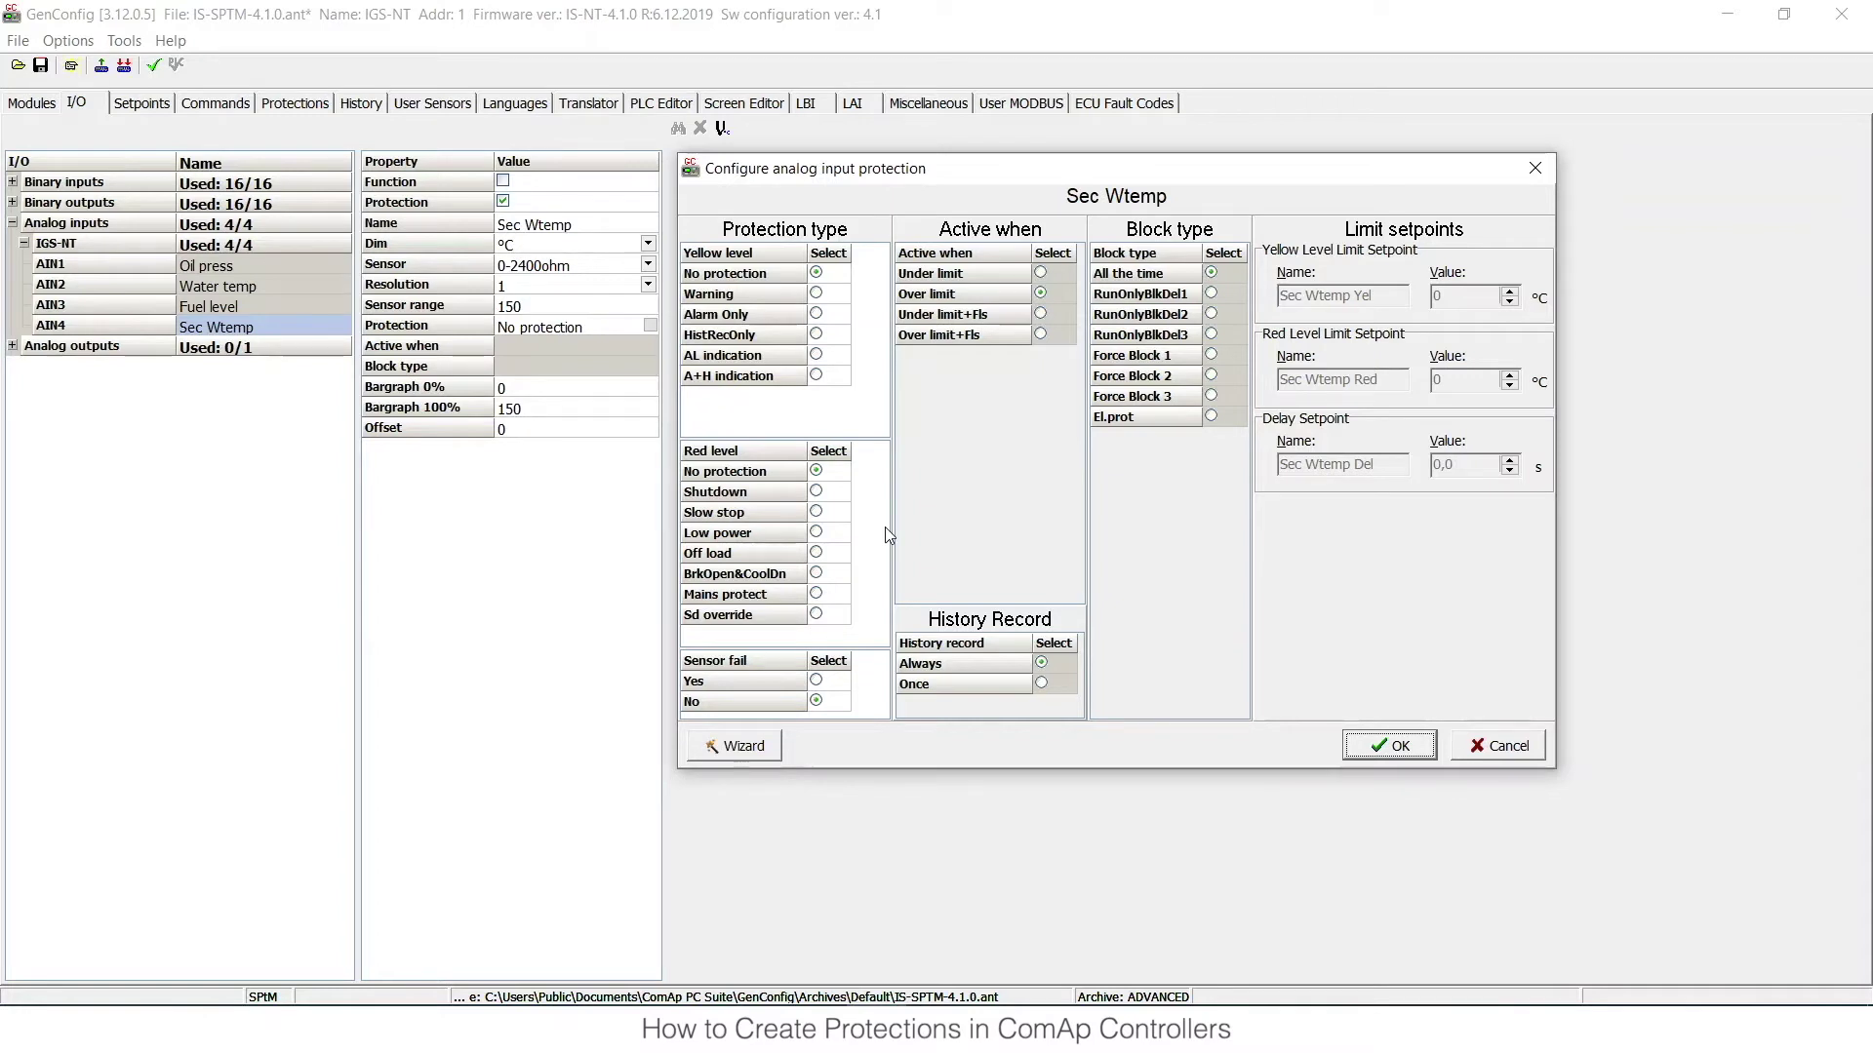
{"action": "left_click", "coordinate": [1496, 745]}
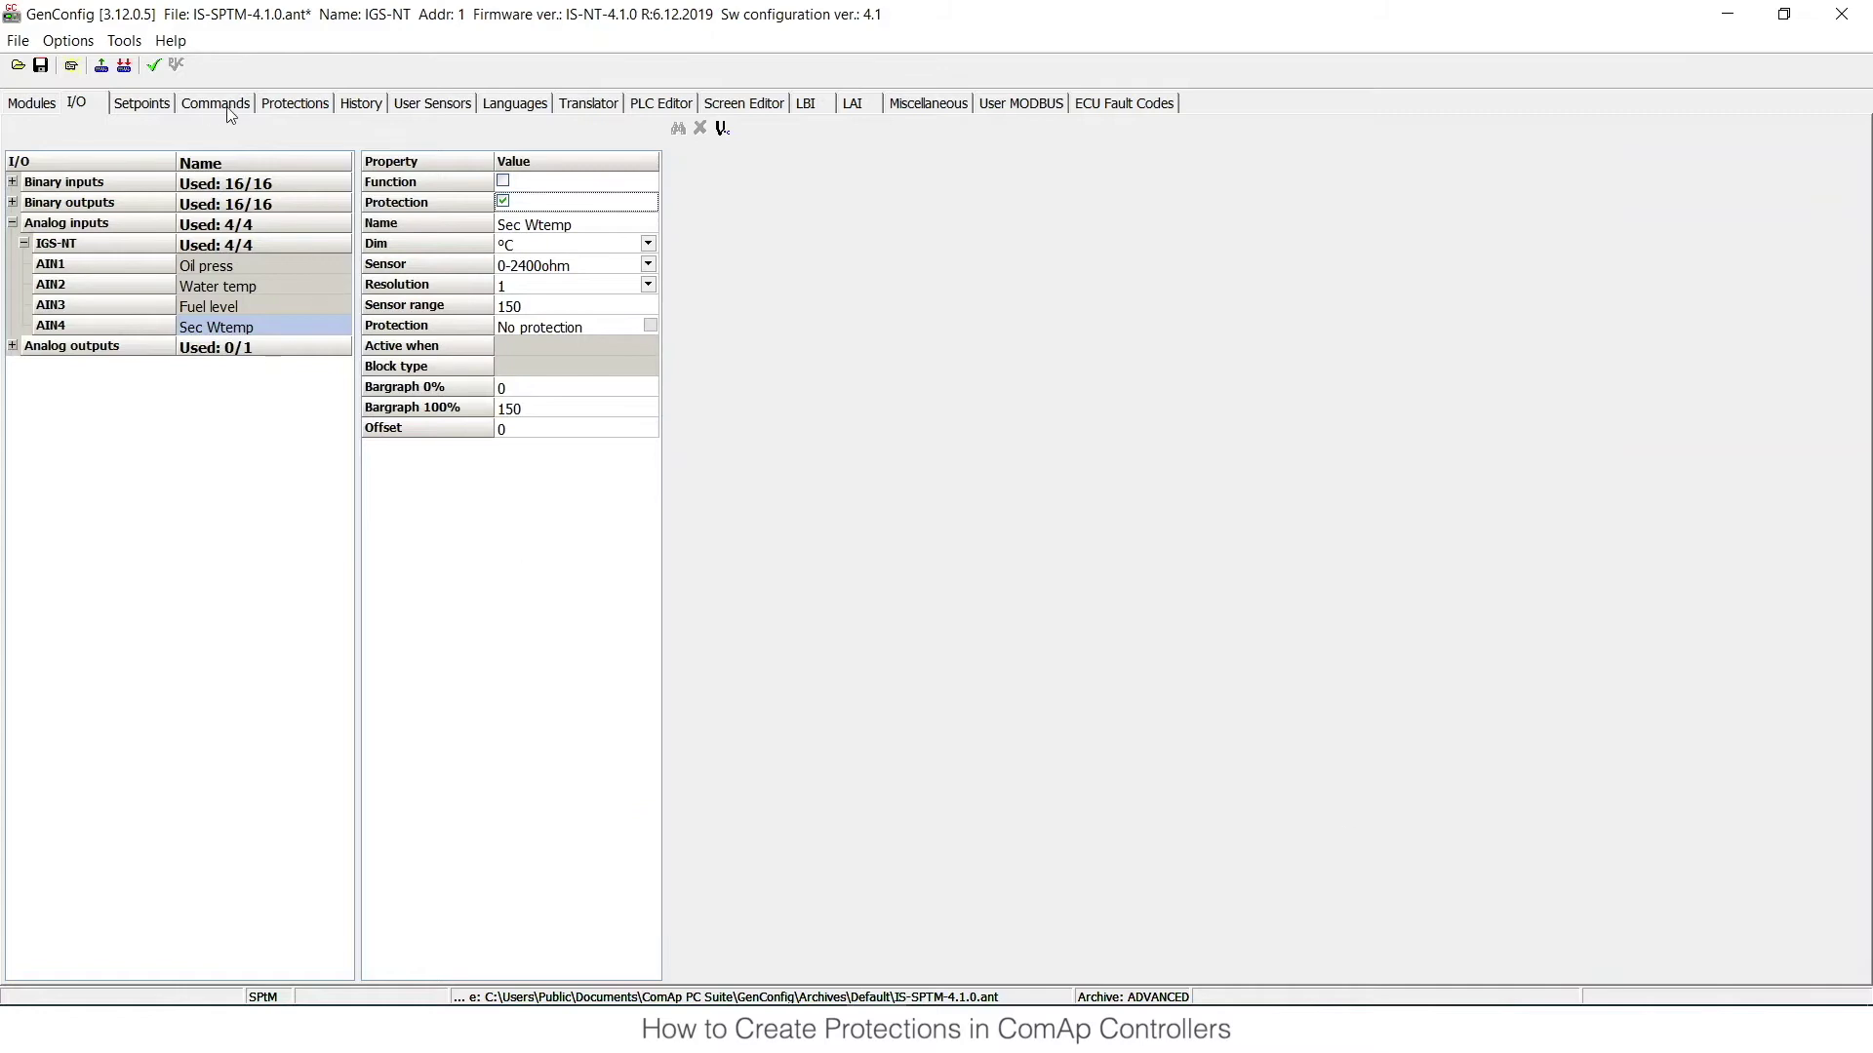
- Collapse Analog inputs and show the Protections page listing the five existing protections
{"action": "left_click", "coordinate": [11, 222]}
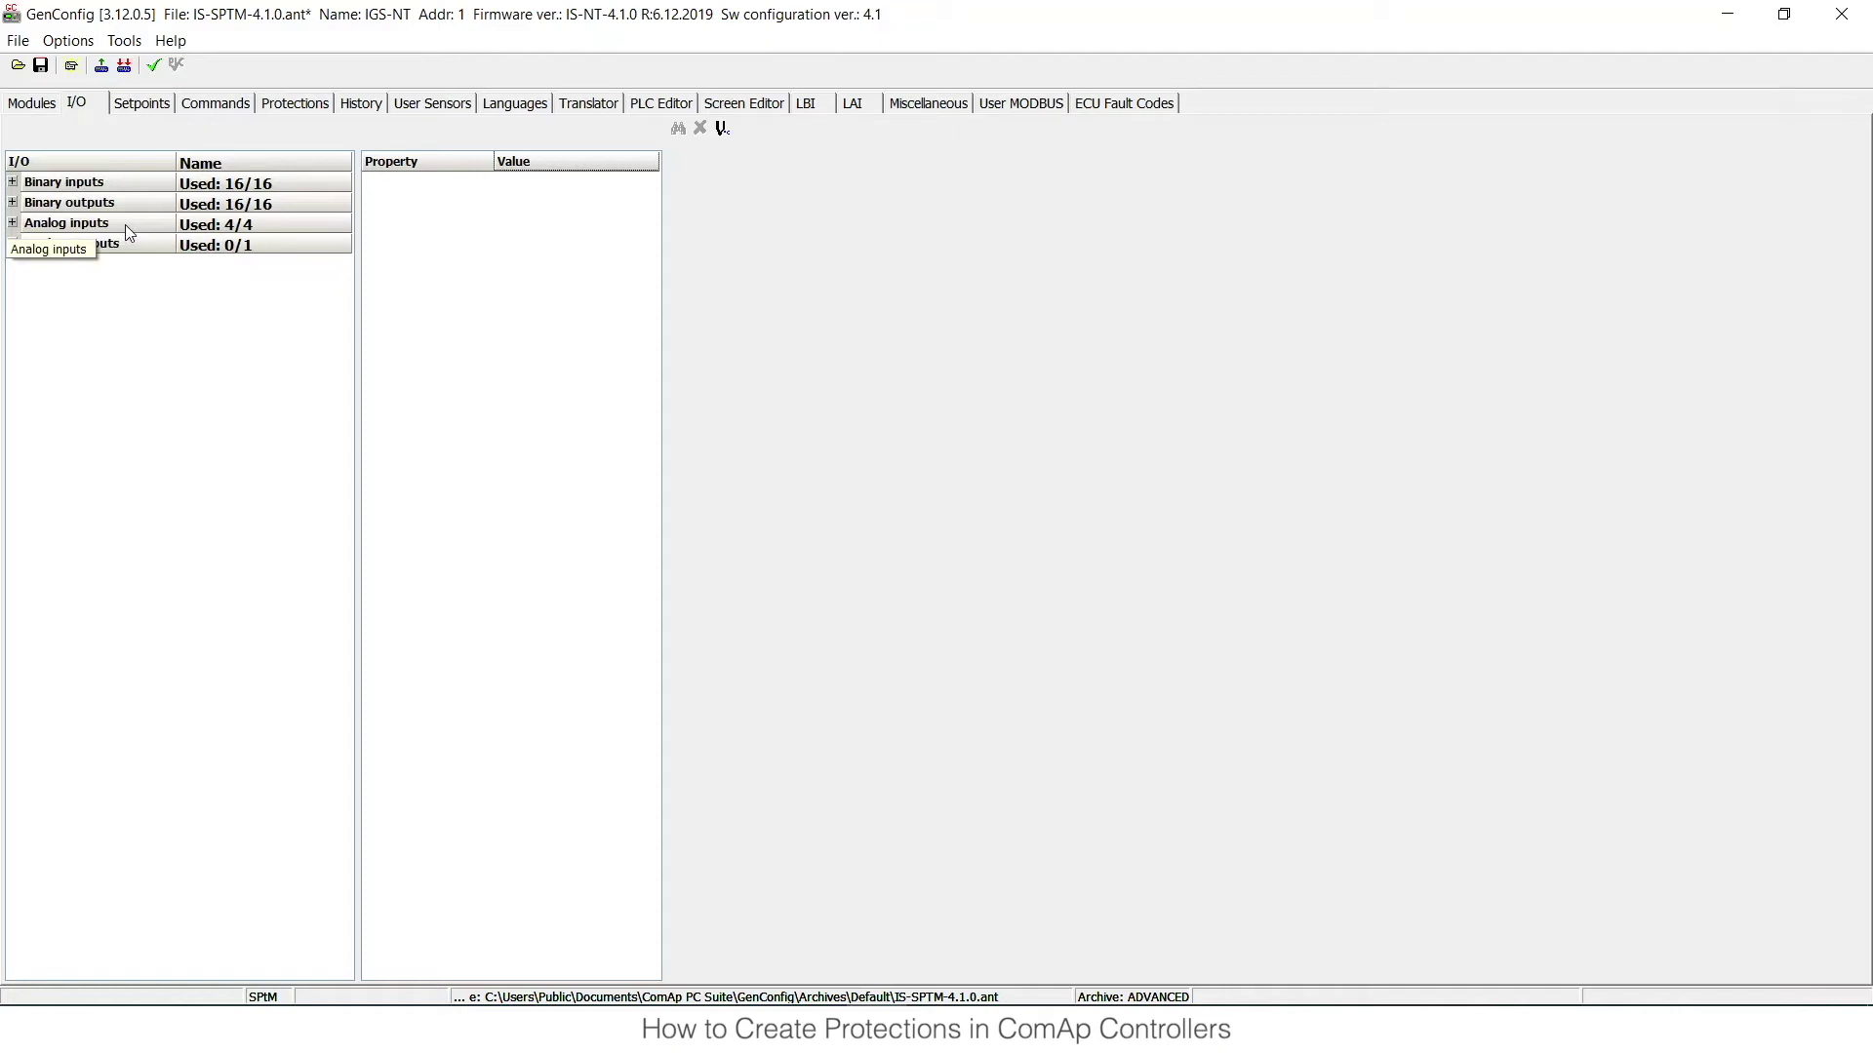
{"action": "left_click", "coordinate": [294, 107]}
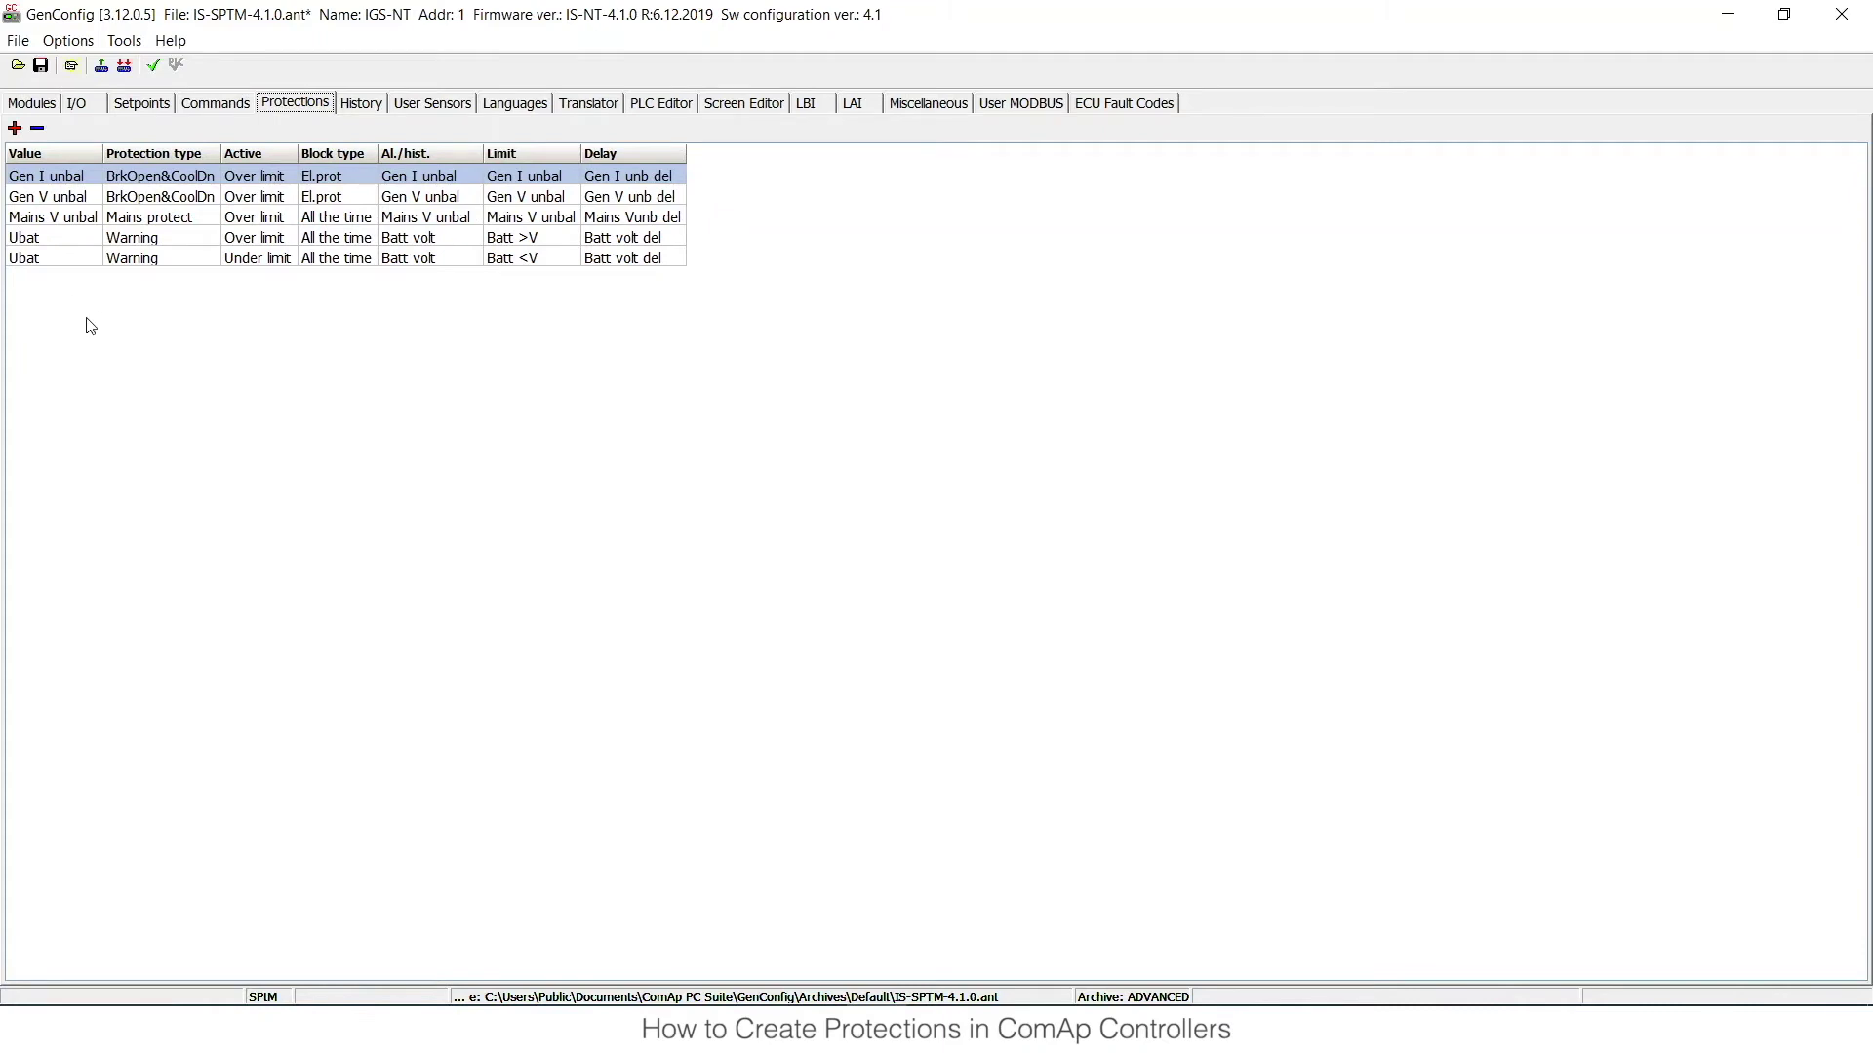
- Add a new protection to bring up the Configure universal analog protection dialog
{"action": "left_click", "coordinate": [14, 128]}
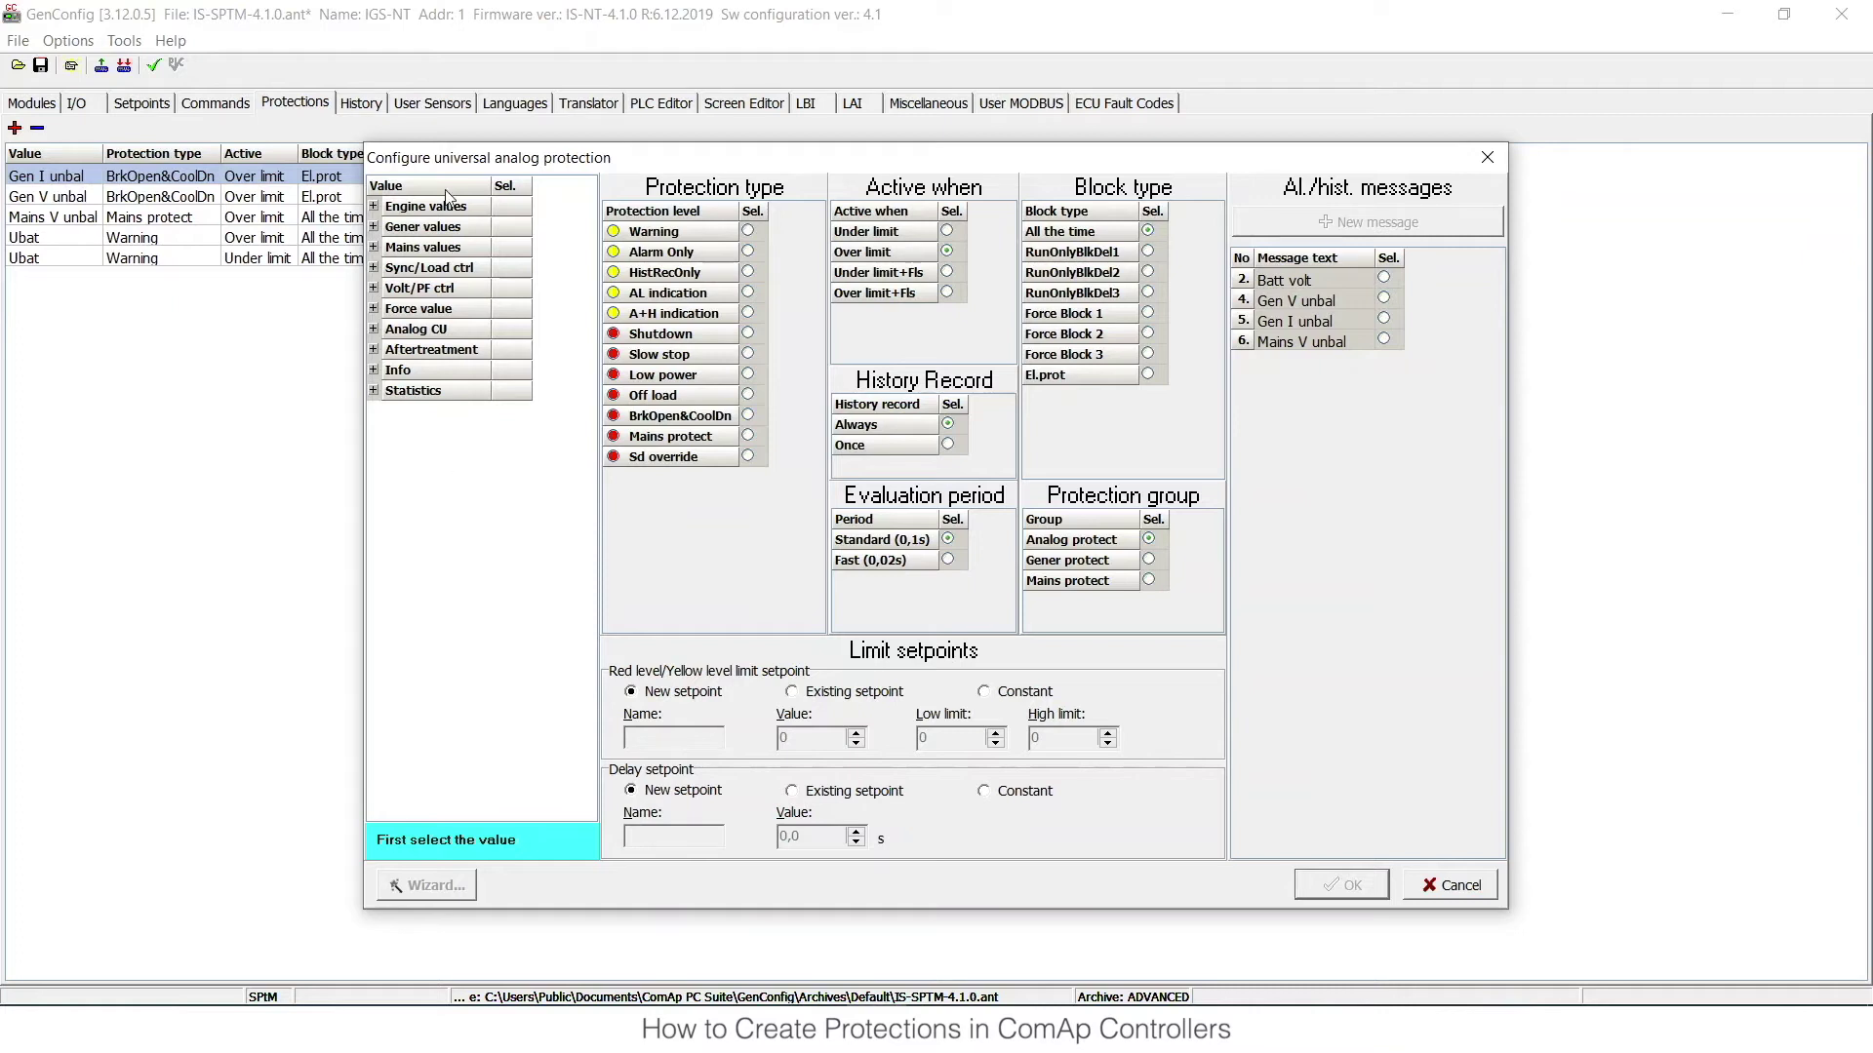
- Choose Engine values > RPM as the protected value with AL indication level
{"action": "left_click", "coordinate": [374, 208]}
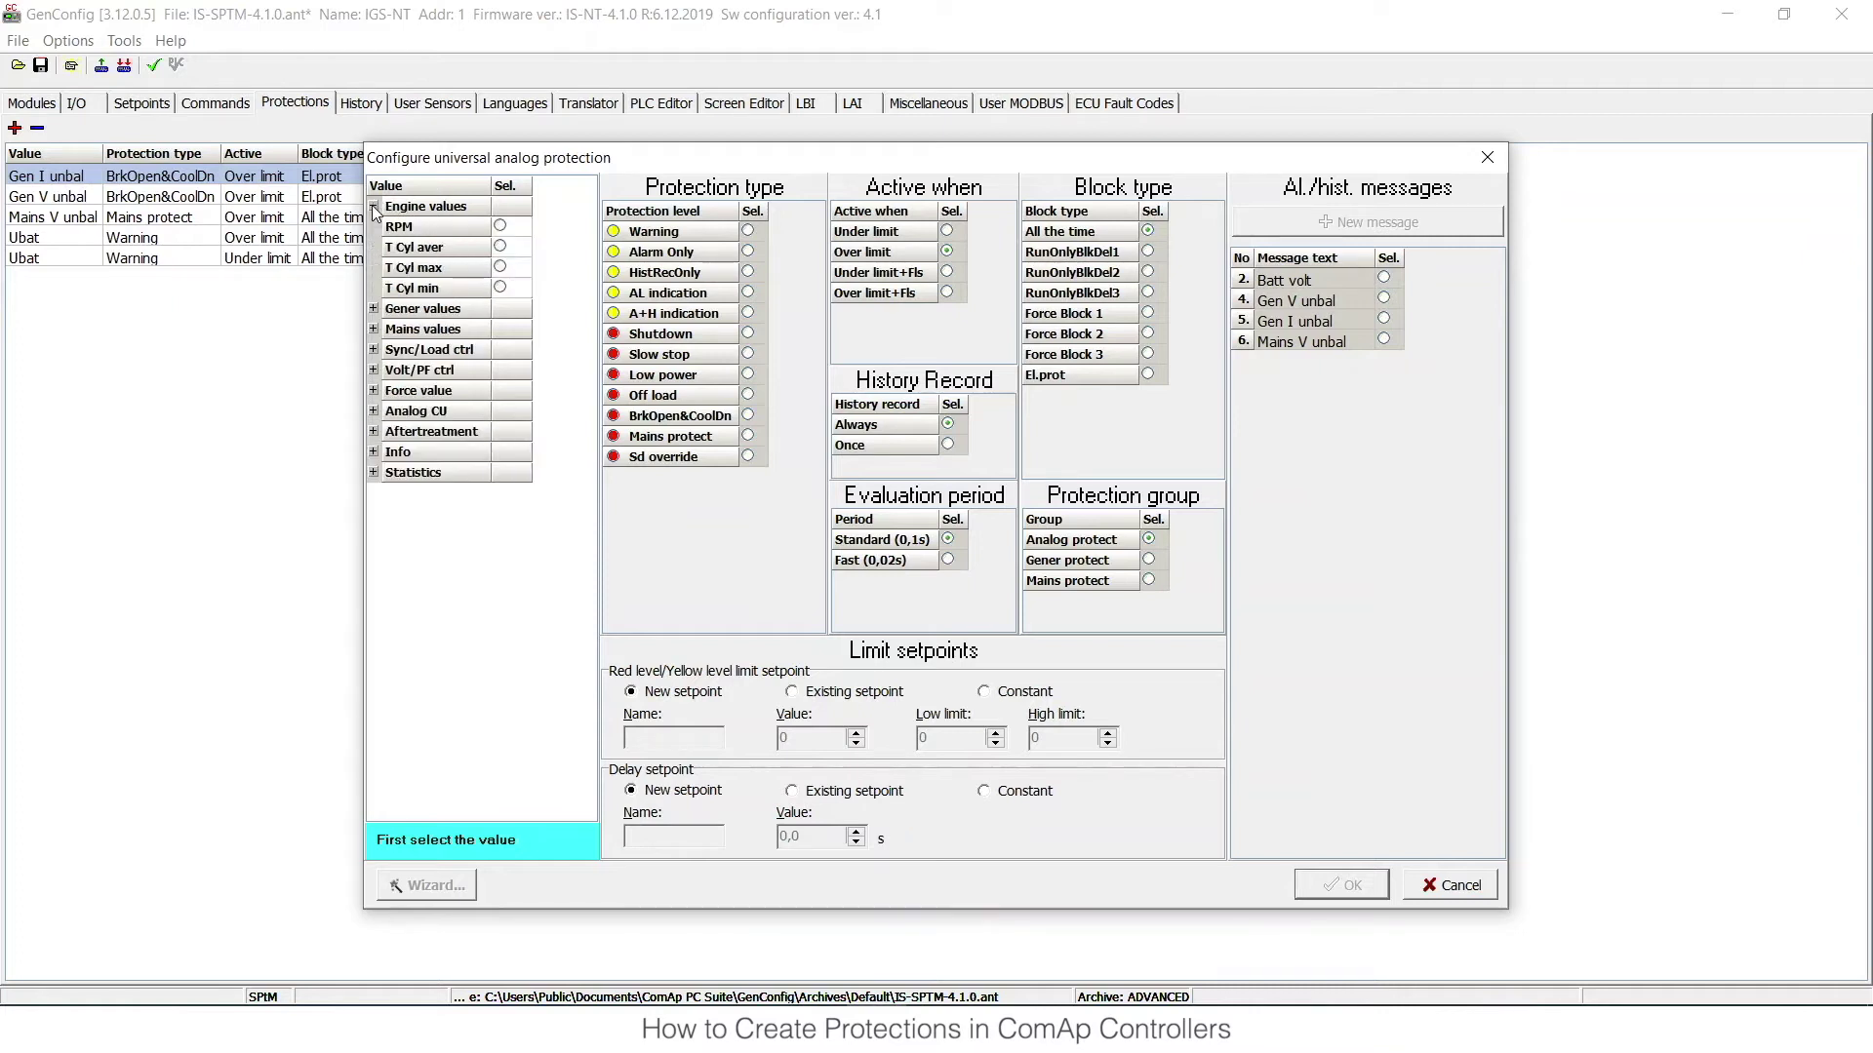
{"action": "left_click", "coordinate": [501, 228]}
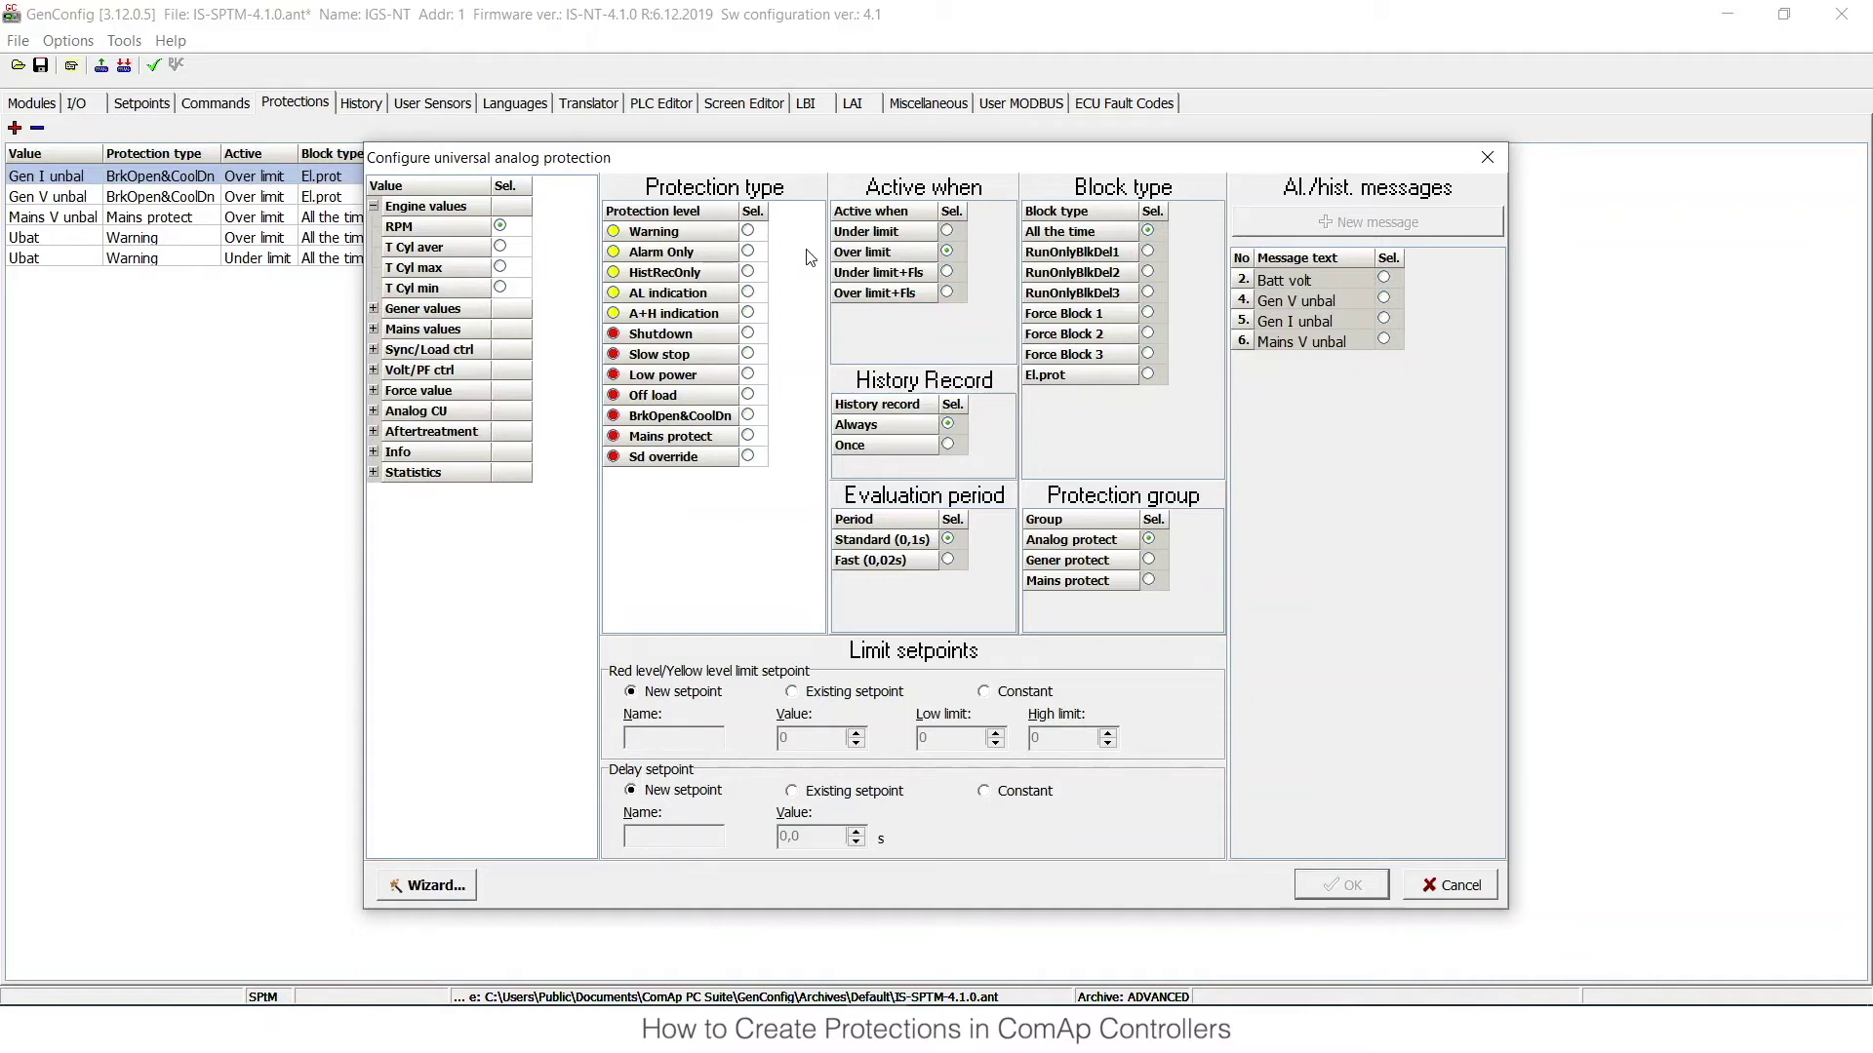
{"action": "left_click", "coordinate": [748, 293]}
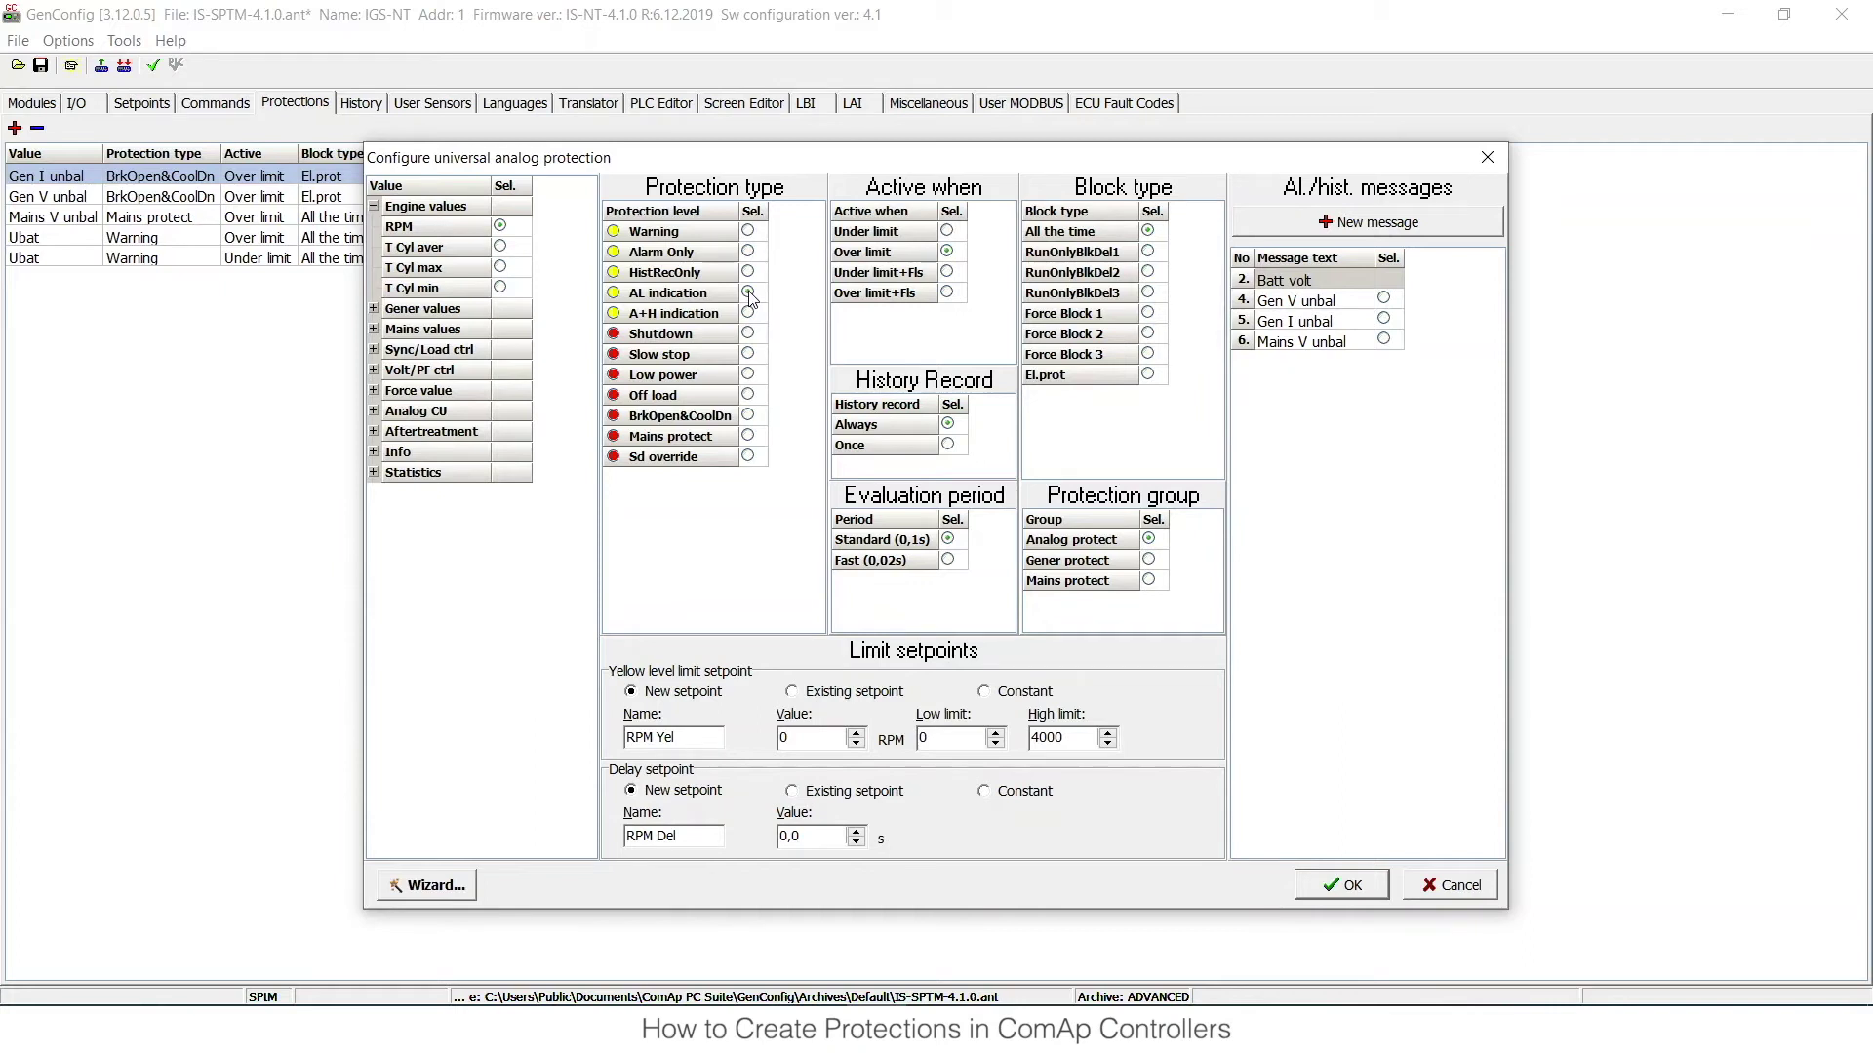
{"action": "key", "text": "F1"}
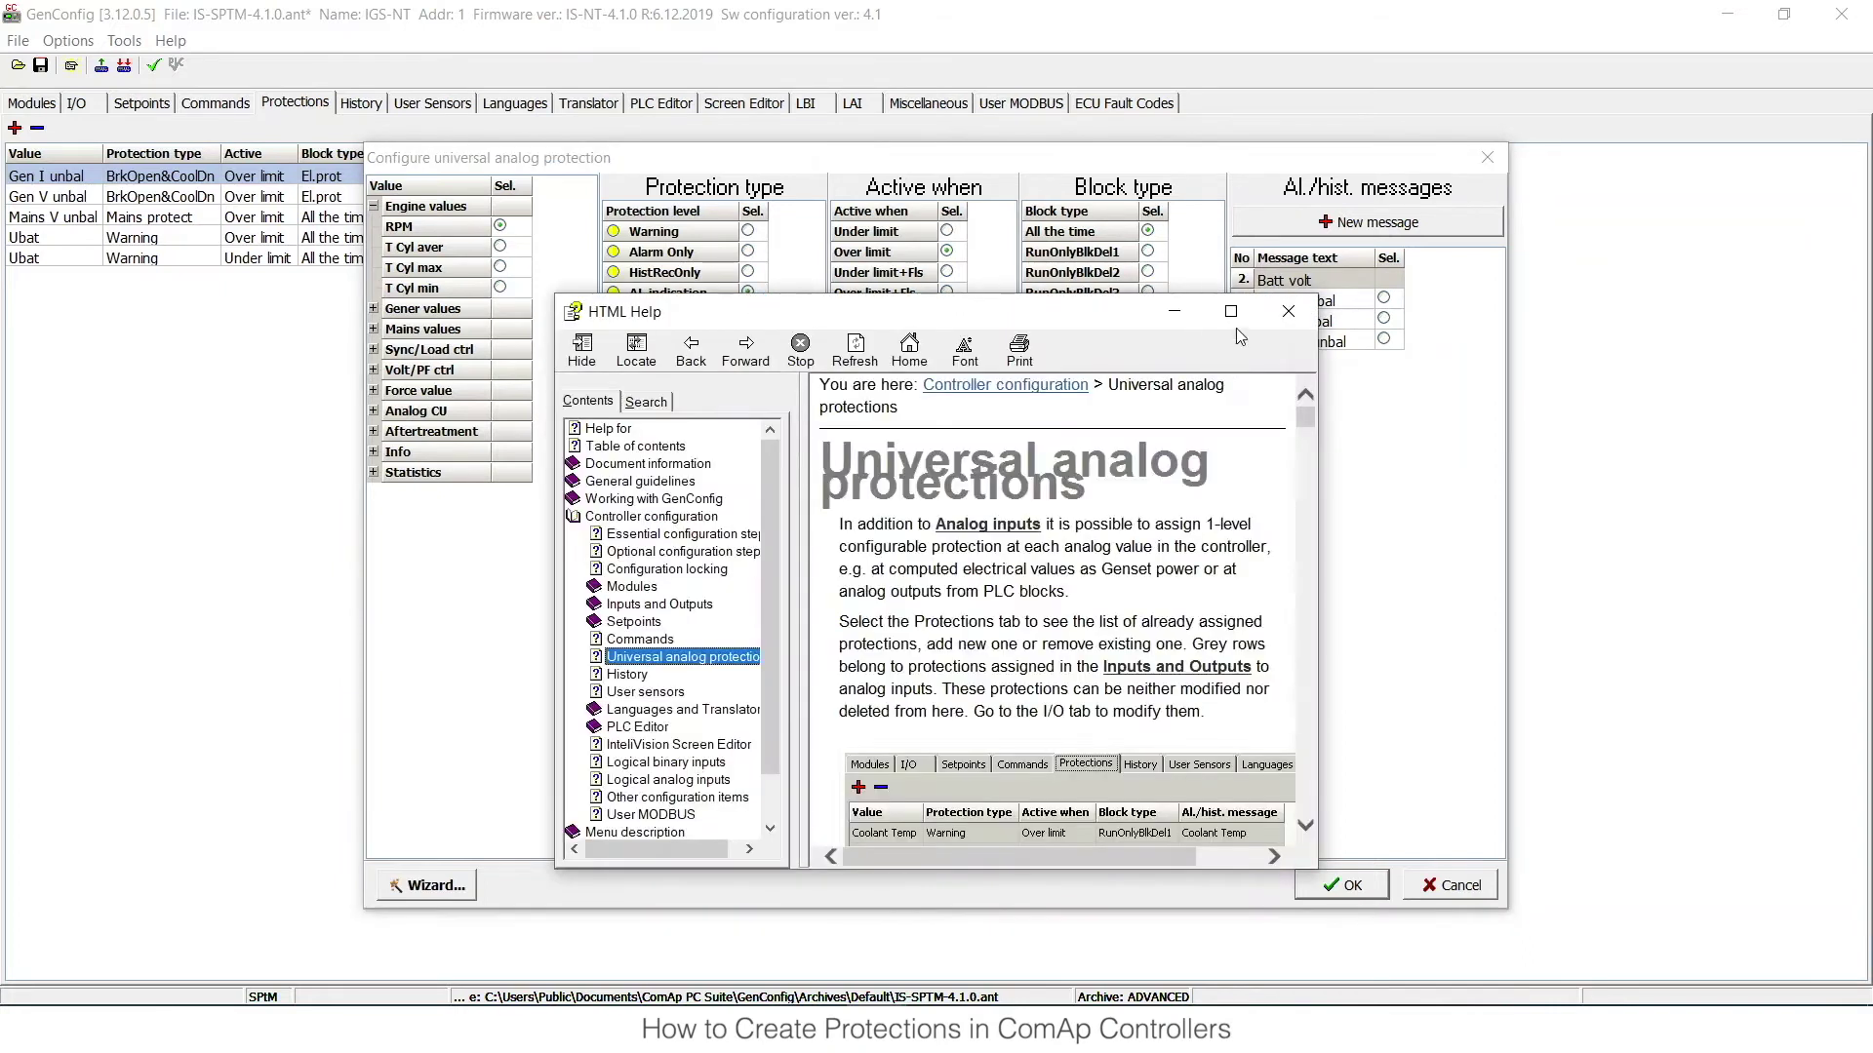
{"action": "left_click", "coordinate": [1231, 312]}
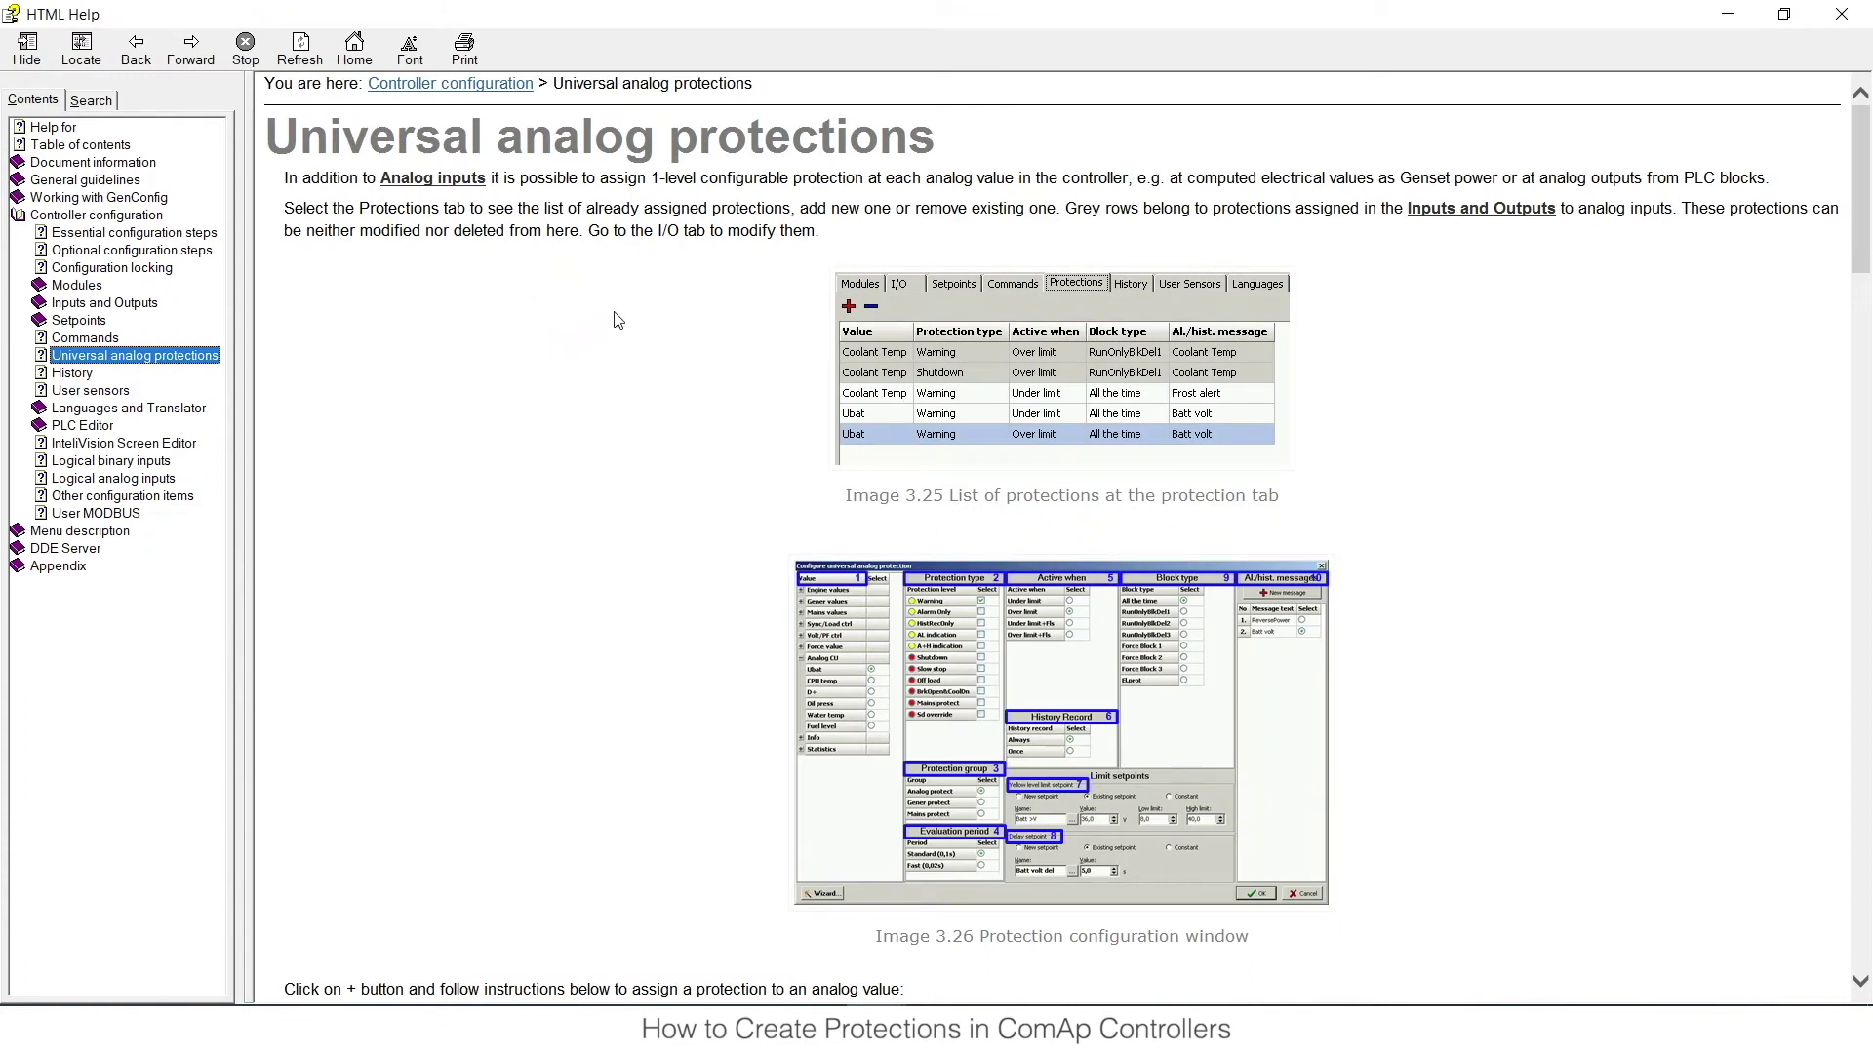
{"action": "scroll", "coordinate": [535, 353], "scroll_direction": "down", "scroll_amount": 12}
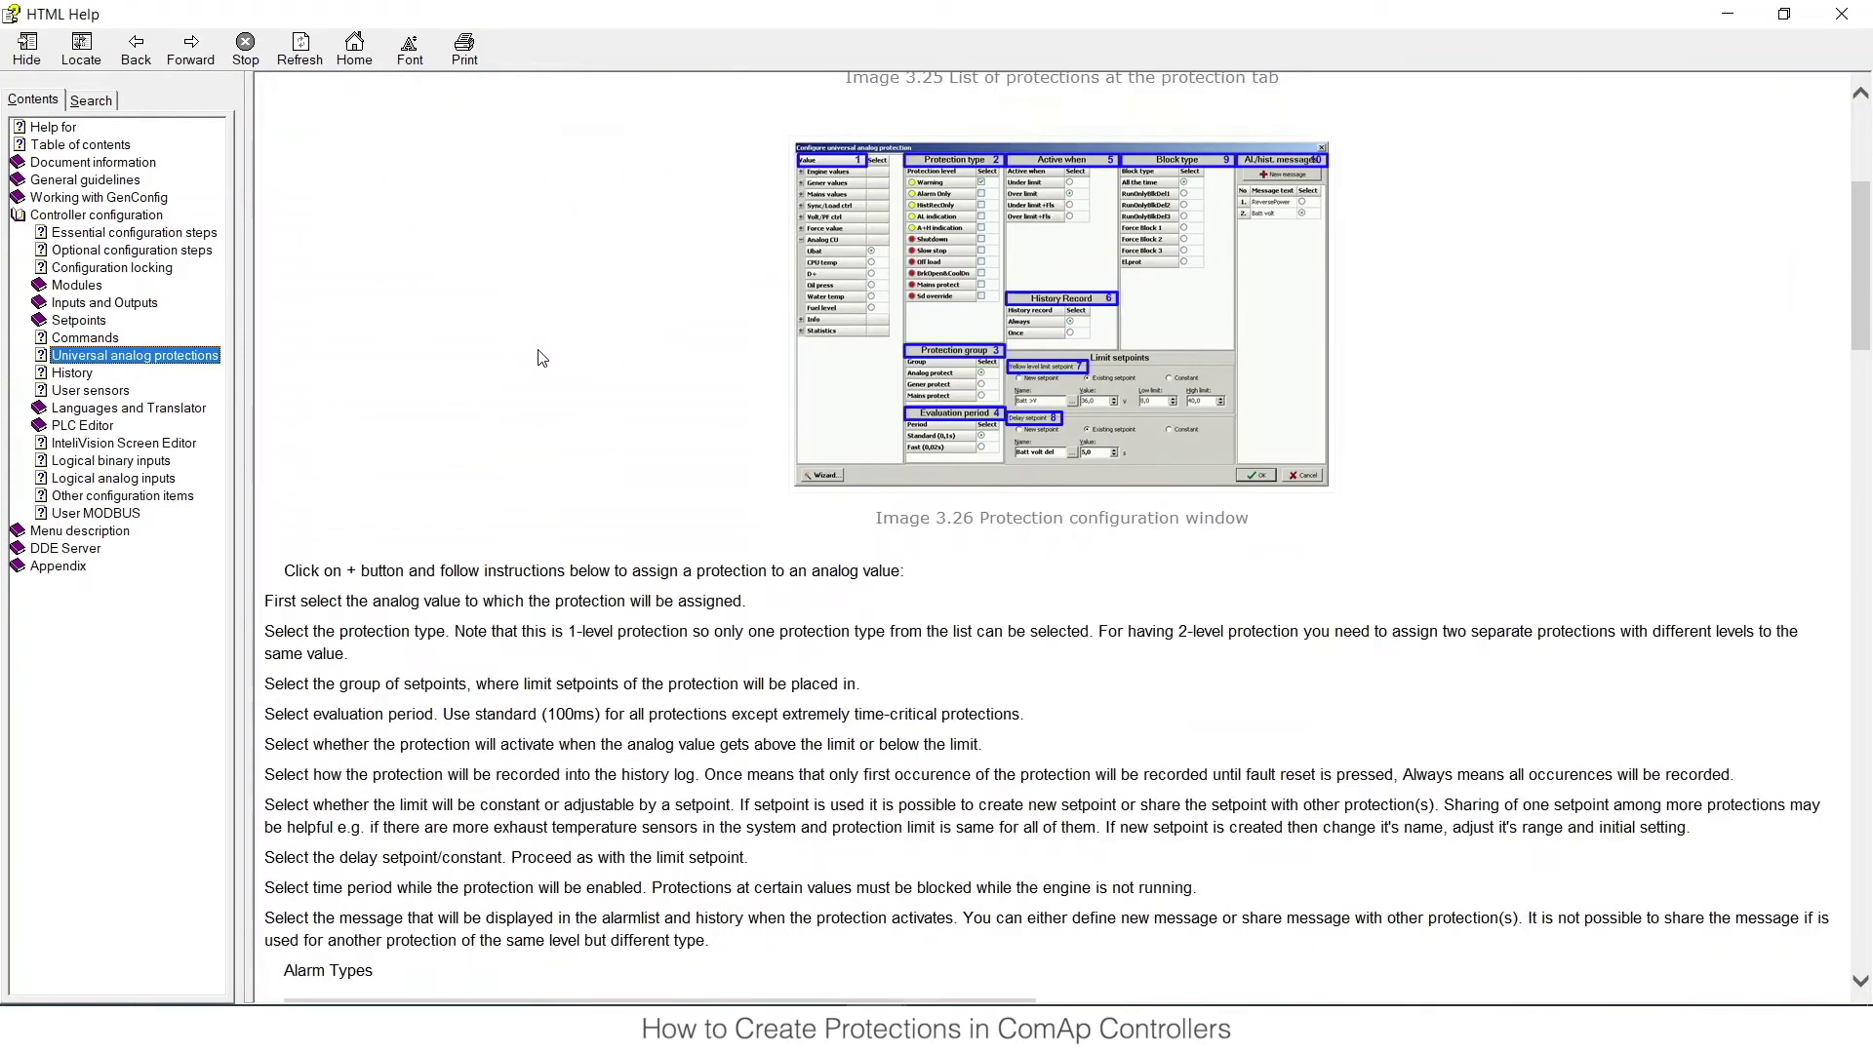
{"action": "scroll", "coordinate": [529, 355], "scroll_direction": "down", "scroll_amount": 1}
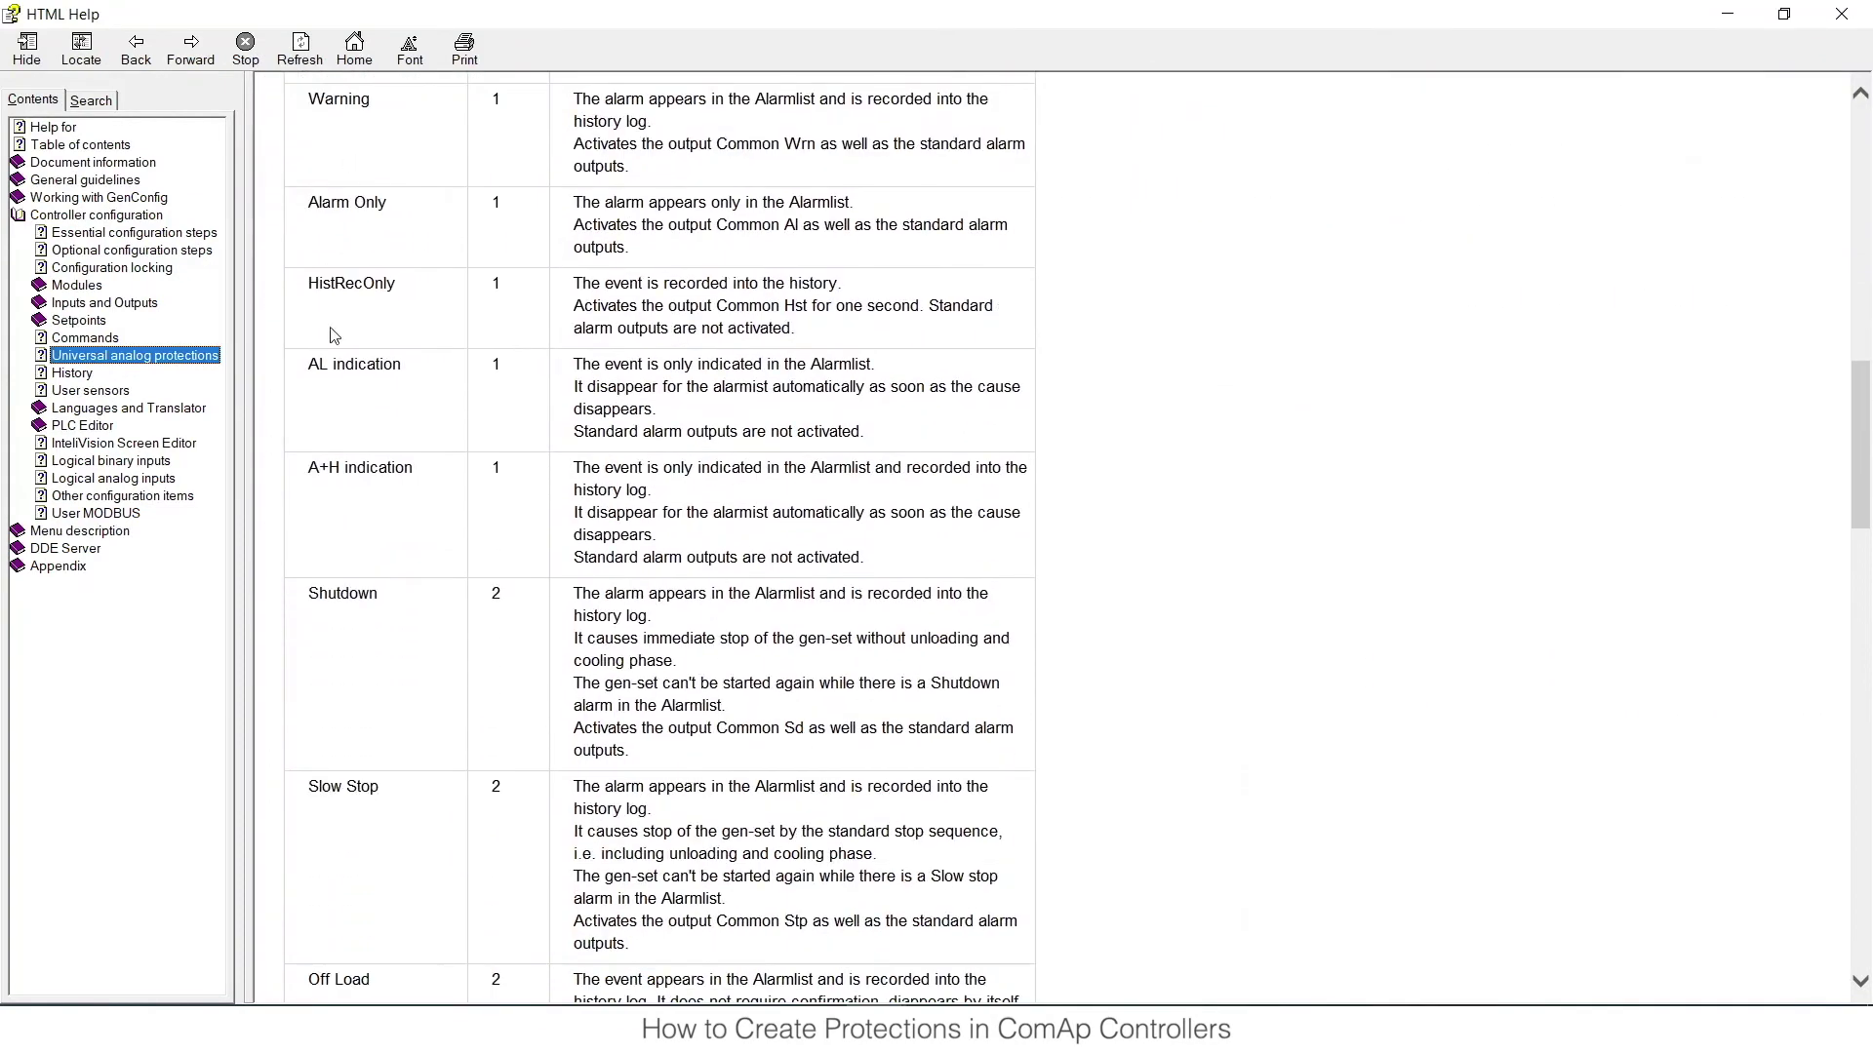
{"action": "scroll", "coordinate": [359, 466], "scroll_direction": "down", "scroll_amount": 3}
{"action": "scroll", "coordinate": [359, 468], "scroll_direction": "down", "scroll_amount": 5}
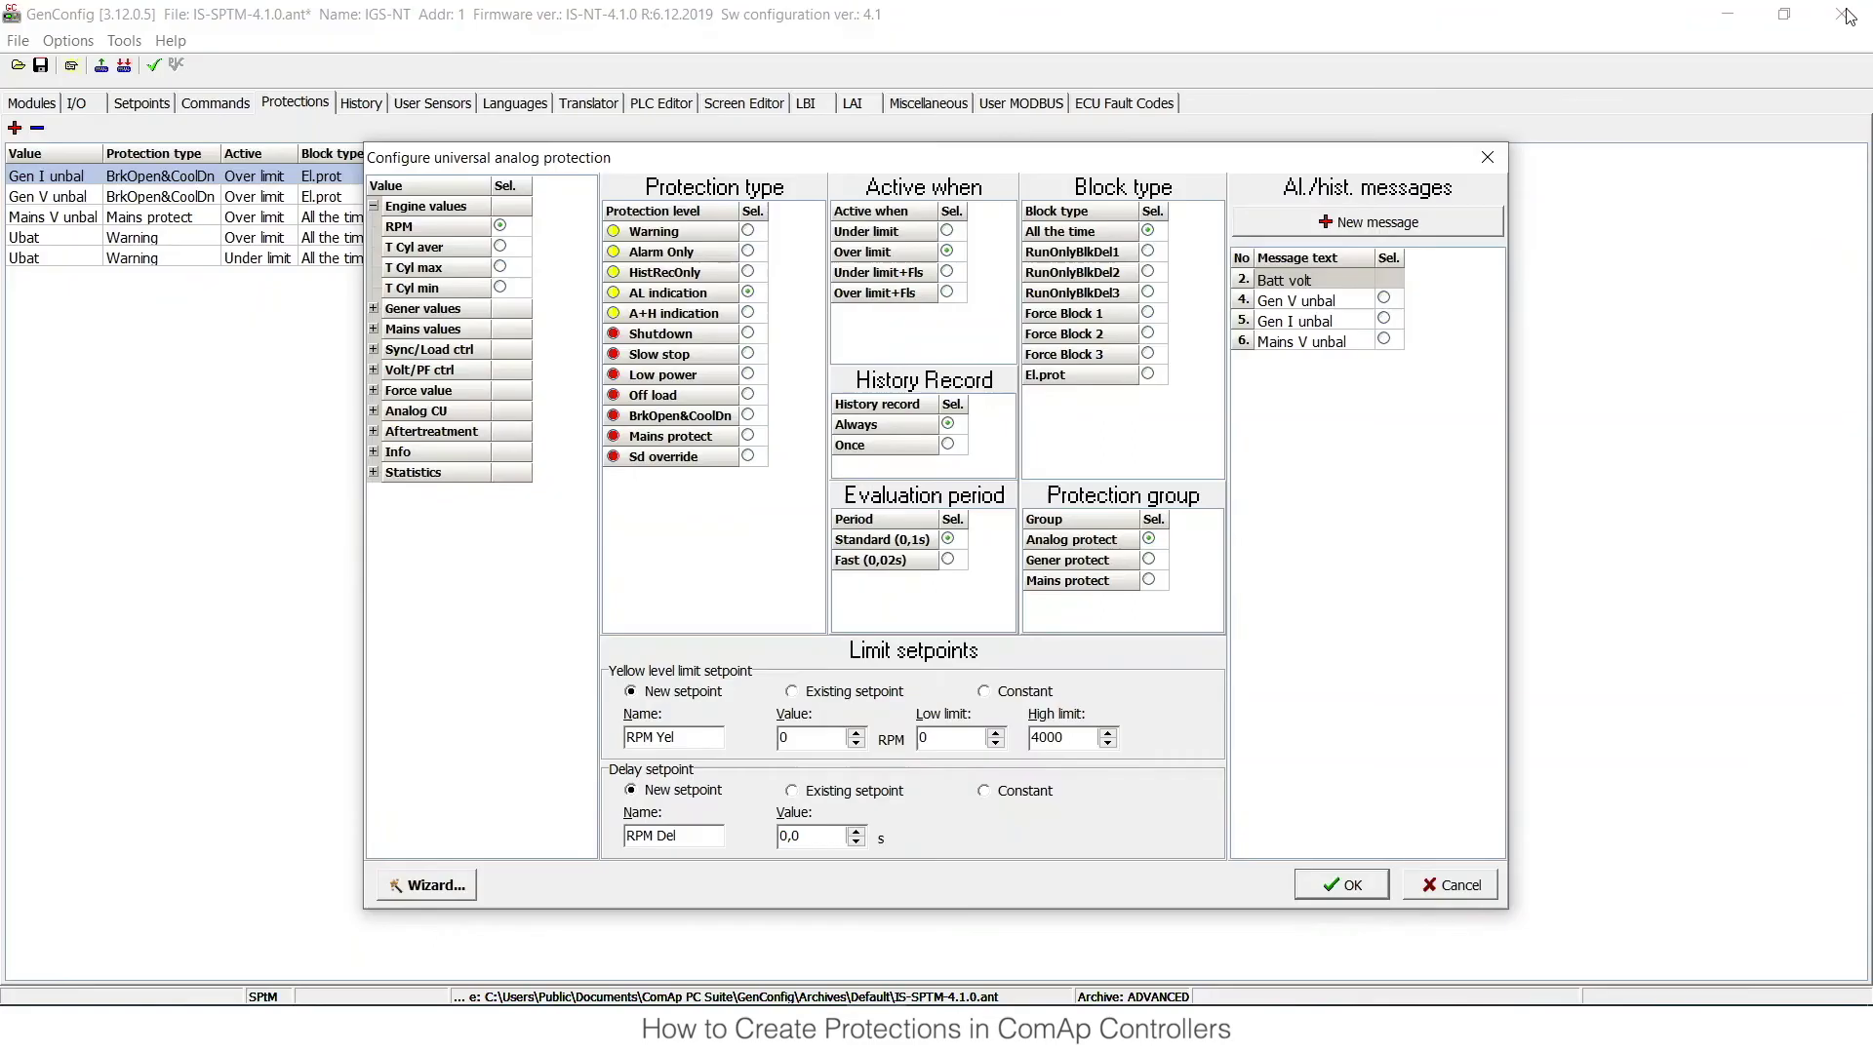
- Leave the help window and return to the RPM protection with RPM still selected
{"action": "left_click", "coordinate": [1840, 14]}
{"action": "left_click", "coordinate": [501, 226]}
- Choose RunOnlyBlkDel1 as the RPM protection's block type
{"action": "left_click", "coordinate": [1148, 252]}
- Give RPM Yel a 2000 high limit and 1480 RPM value, and RPM Del 5 s
{"action": "double_click", "coordinate": [1048, 737]}
{"action": "type", "text": "2000"}
{"action": "key", "text": "BackSpace"}
{"action": "type", "text": "1480"}
{"action": "double_click", "coordinate": [828, 836]}
{"action": "type", "text": "5"}
- Add a new alarm/history message reading 'Too Low RPM' for the RPM protection
{"action": "left_click", "coordinate": [1352, 227]}
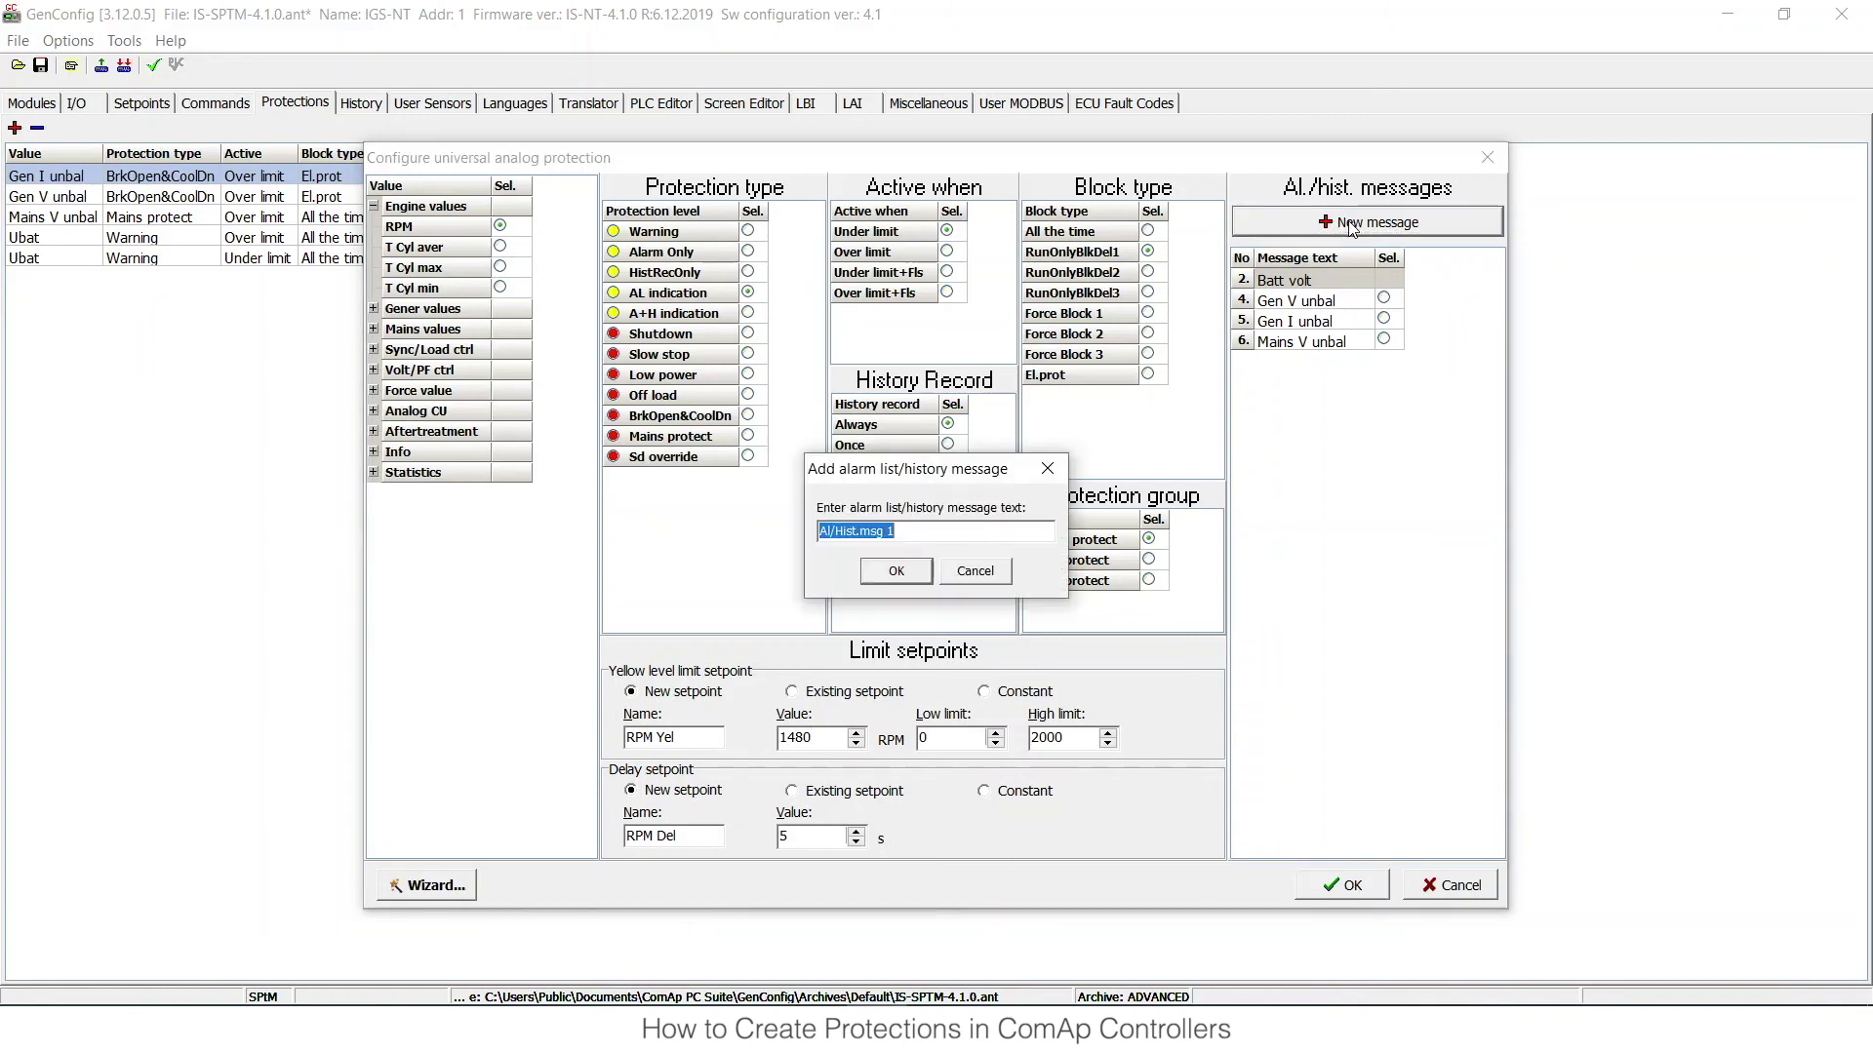
{"action": "left_click", "coordinate": [941, 539]}
{"action": "key", "text": "BackSpace"}
{"action": "key", "text": "BackSpace"}
{"action": "key", "text": "BackSpace"}
{"action": "key", "text": "BackSpace"}
{"action": "key", "text": "BackSpace"}
{"action": "key", "text": "BackSpace"}
{"action": "key", "text": "BackSpace"}
{"action": "key", "text": "BackSpace"}
{"action": "key", "text": "BackSpace"}
{"action": "key", "text": "BackSpace"}
{"action": "key", "text": "BackSpace"}
{"action": "key", "text": "BackSpace"}
{"action": "key", "text": "BackSpace"}
{"action": "type", "text": "Too Low RPM"}
{"action": "left_click", "coordinate": [896, 571]}
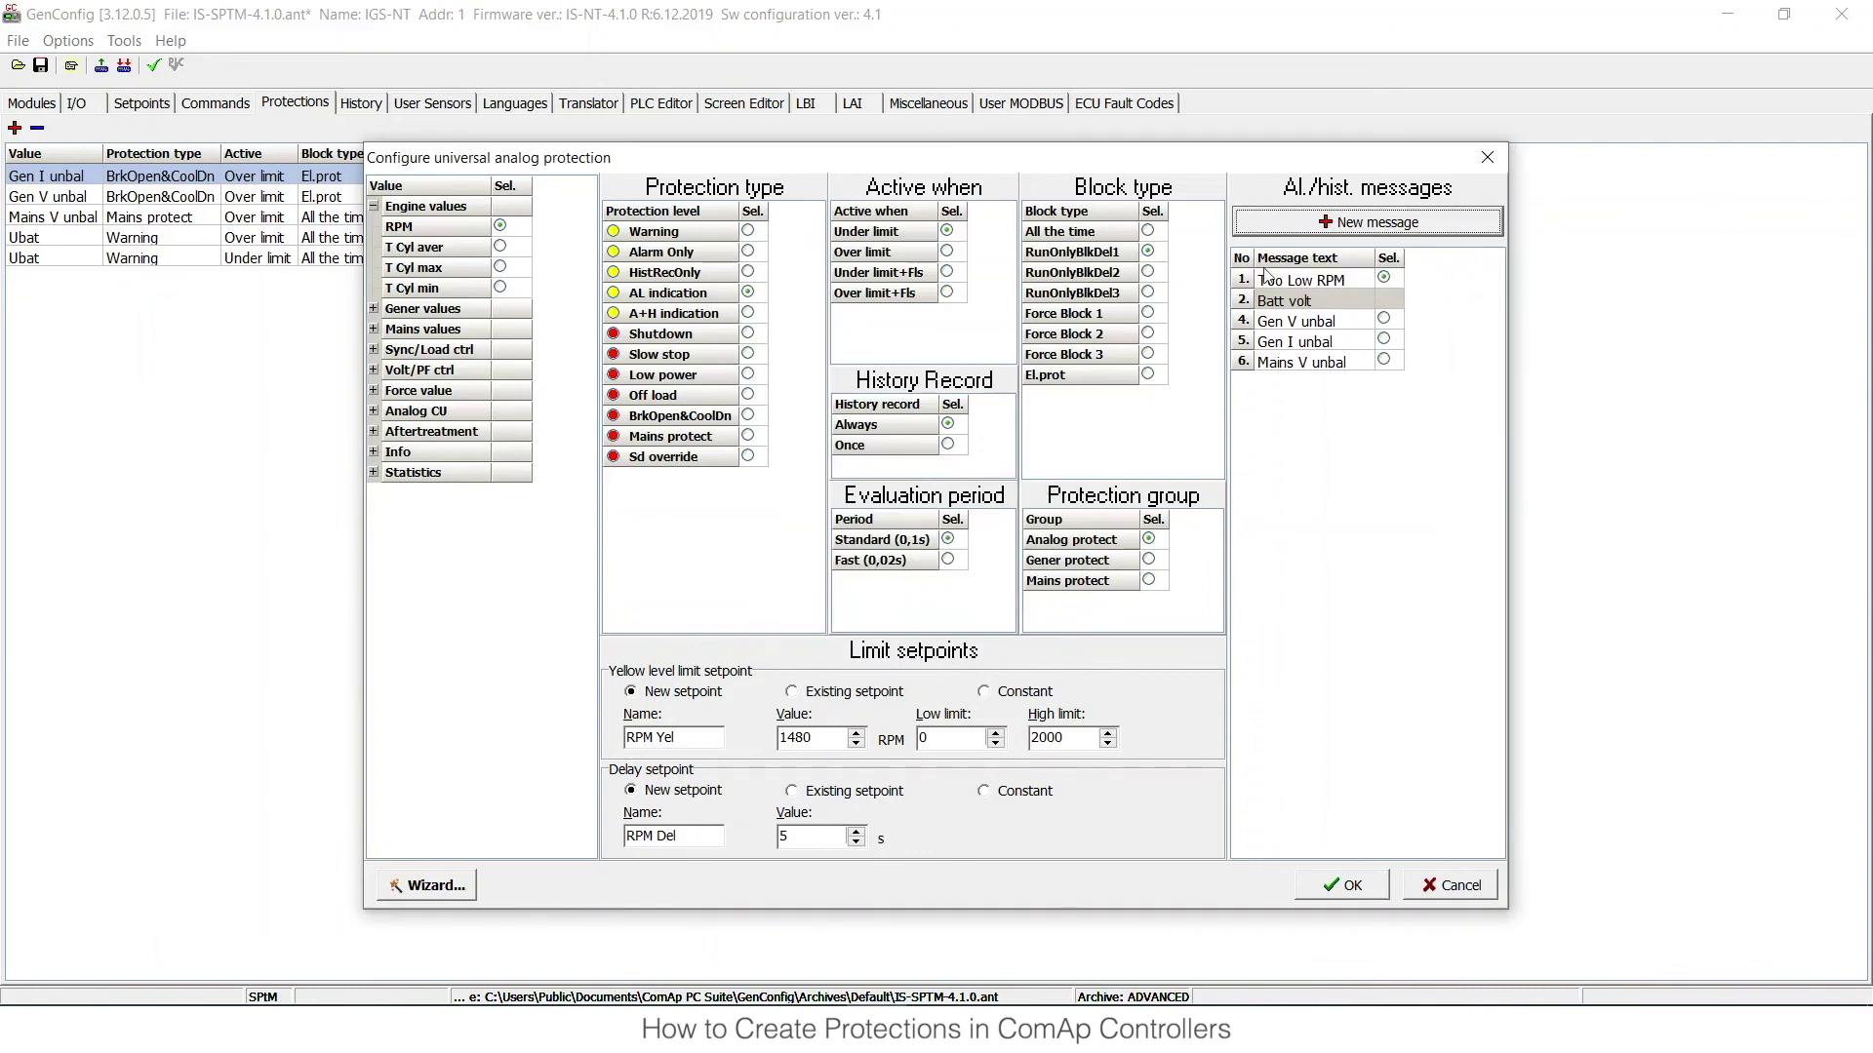
- Confirm the new RPM protection so it is listed under Protections with its 'Too Low RPM' message
{"action": "left_click", "coordinate": [1353, 888]}
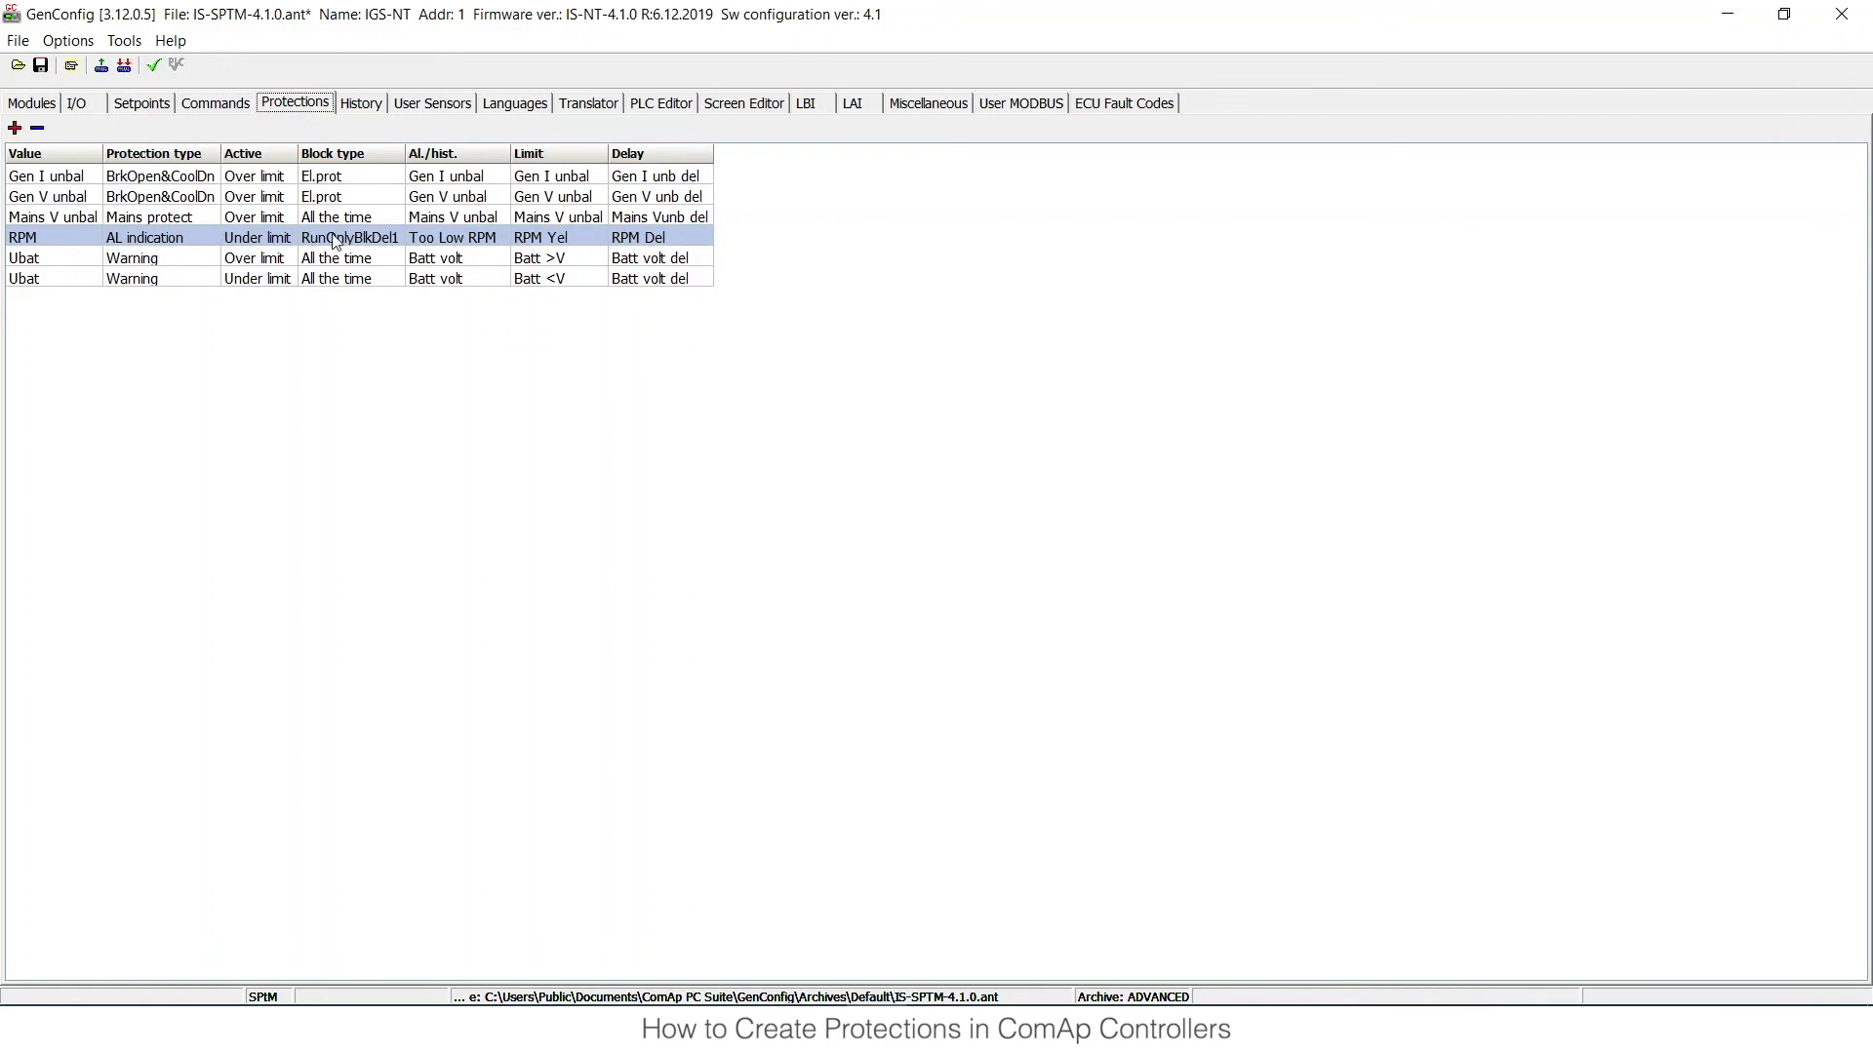
{"action": "left_click", "coordinate": [72, 246]}
- Display the Analog protect setpoints, showing RPM Yel at 1480 RPM and RPM Del at 5,0 s
{"action": "left_click", "coordinate": [139, 109]}
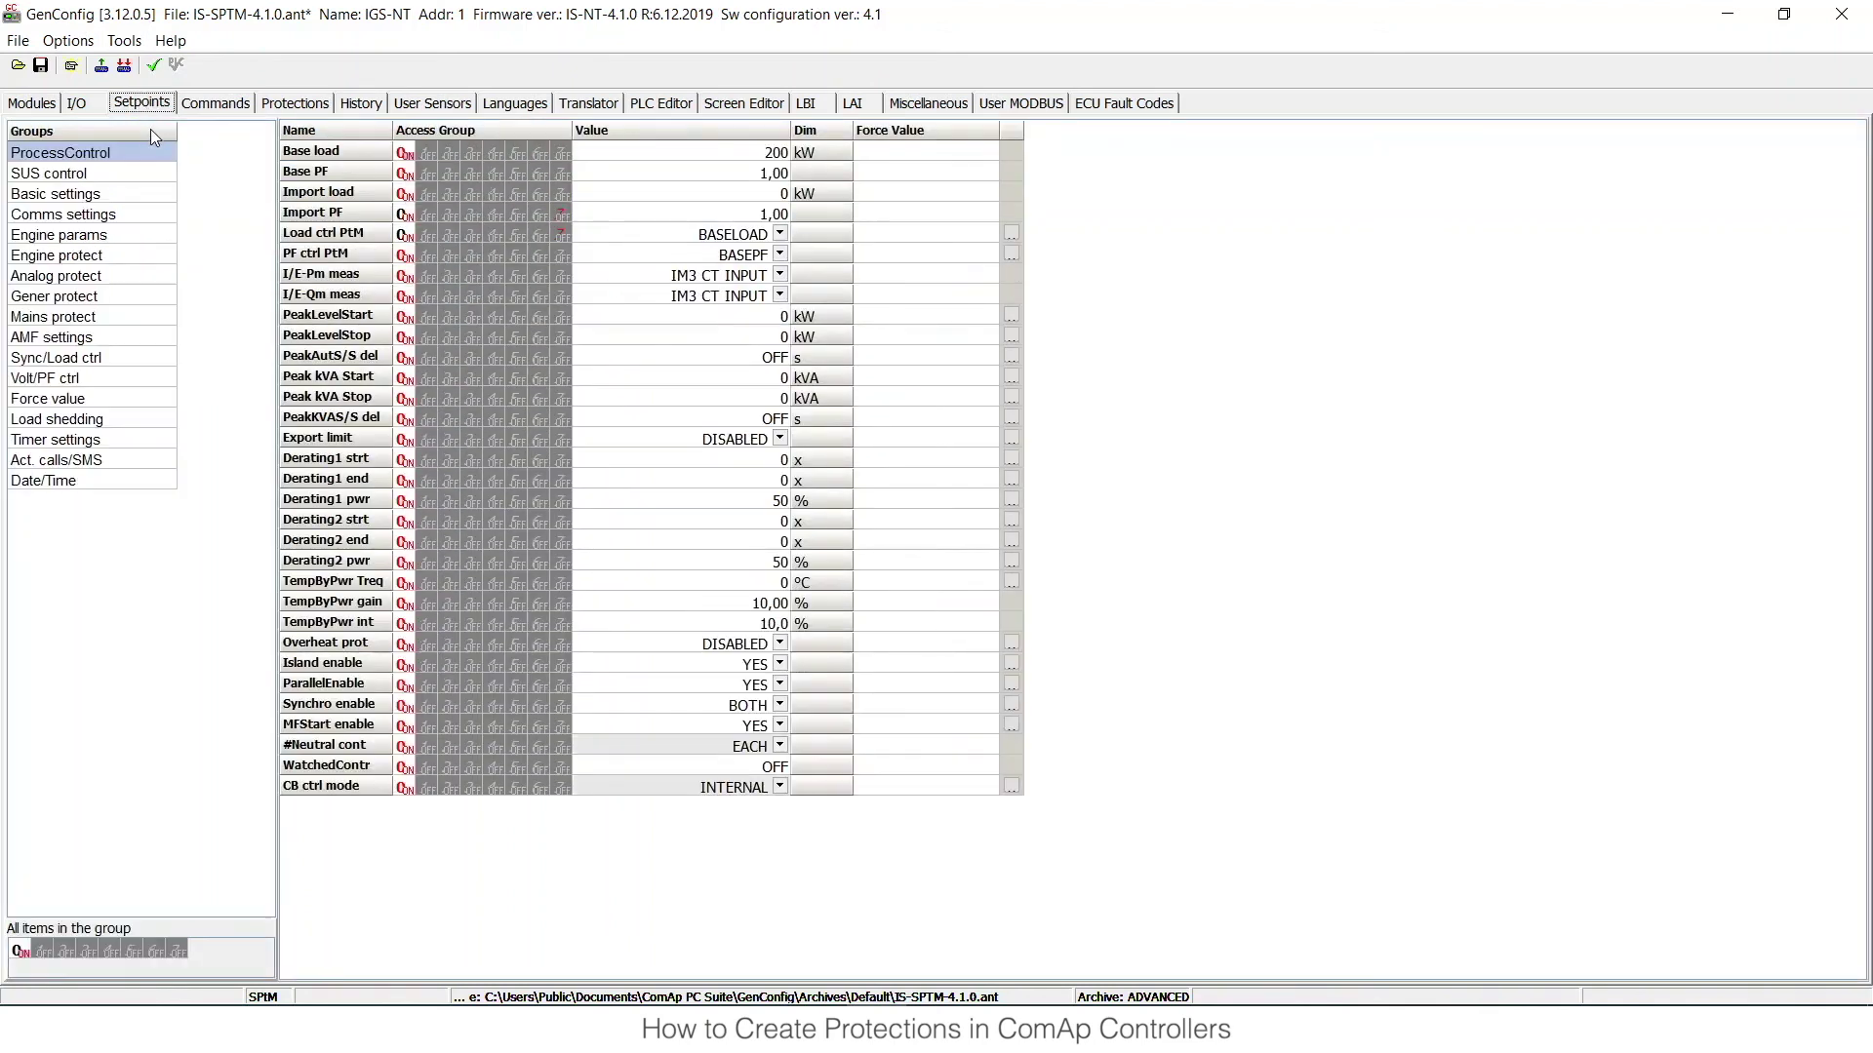
{"action": "left_click", "coordinate": [71, 276]}
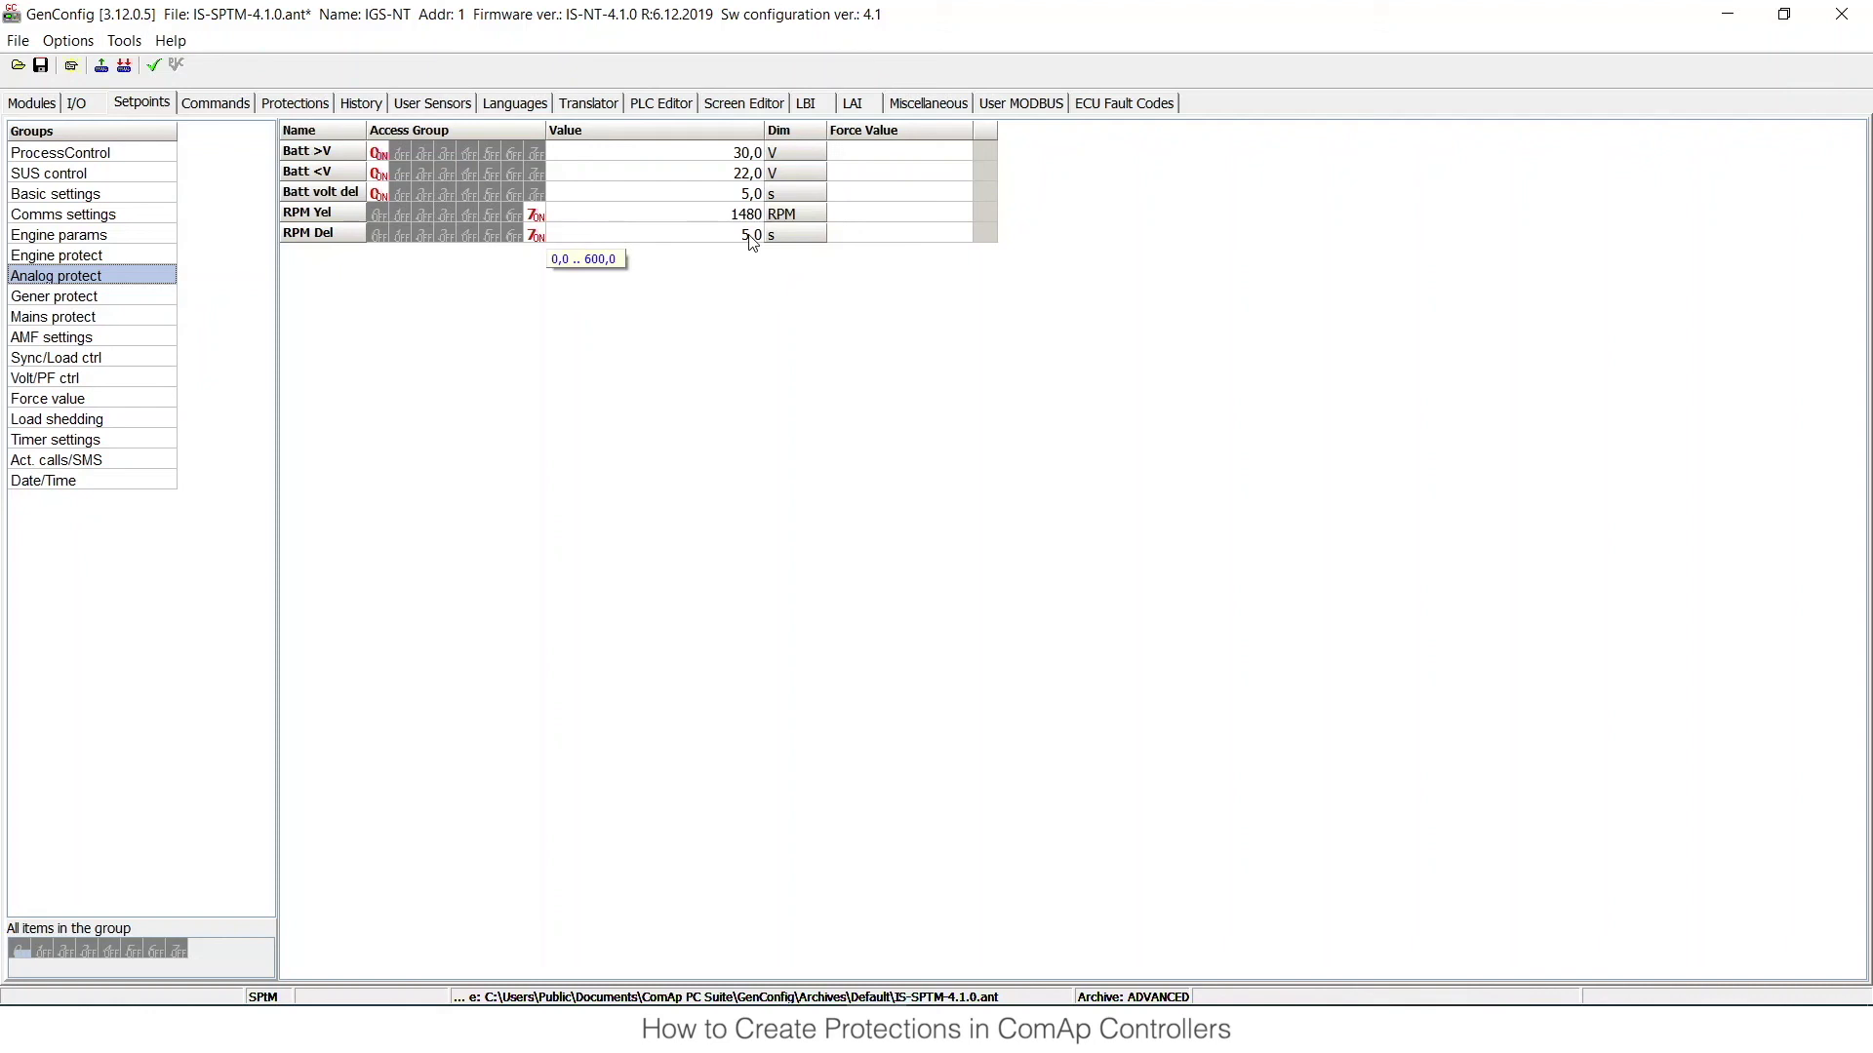
- Reopen the RPM protection to check its AL indication, Under limit, RunOnlyBlkDel1 settings unchanged
{"action": "left_click", "coordinate": [304, 106]}
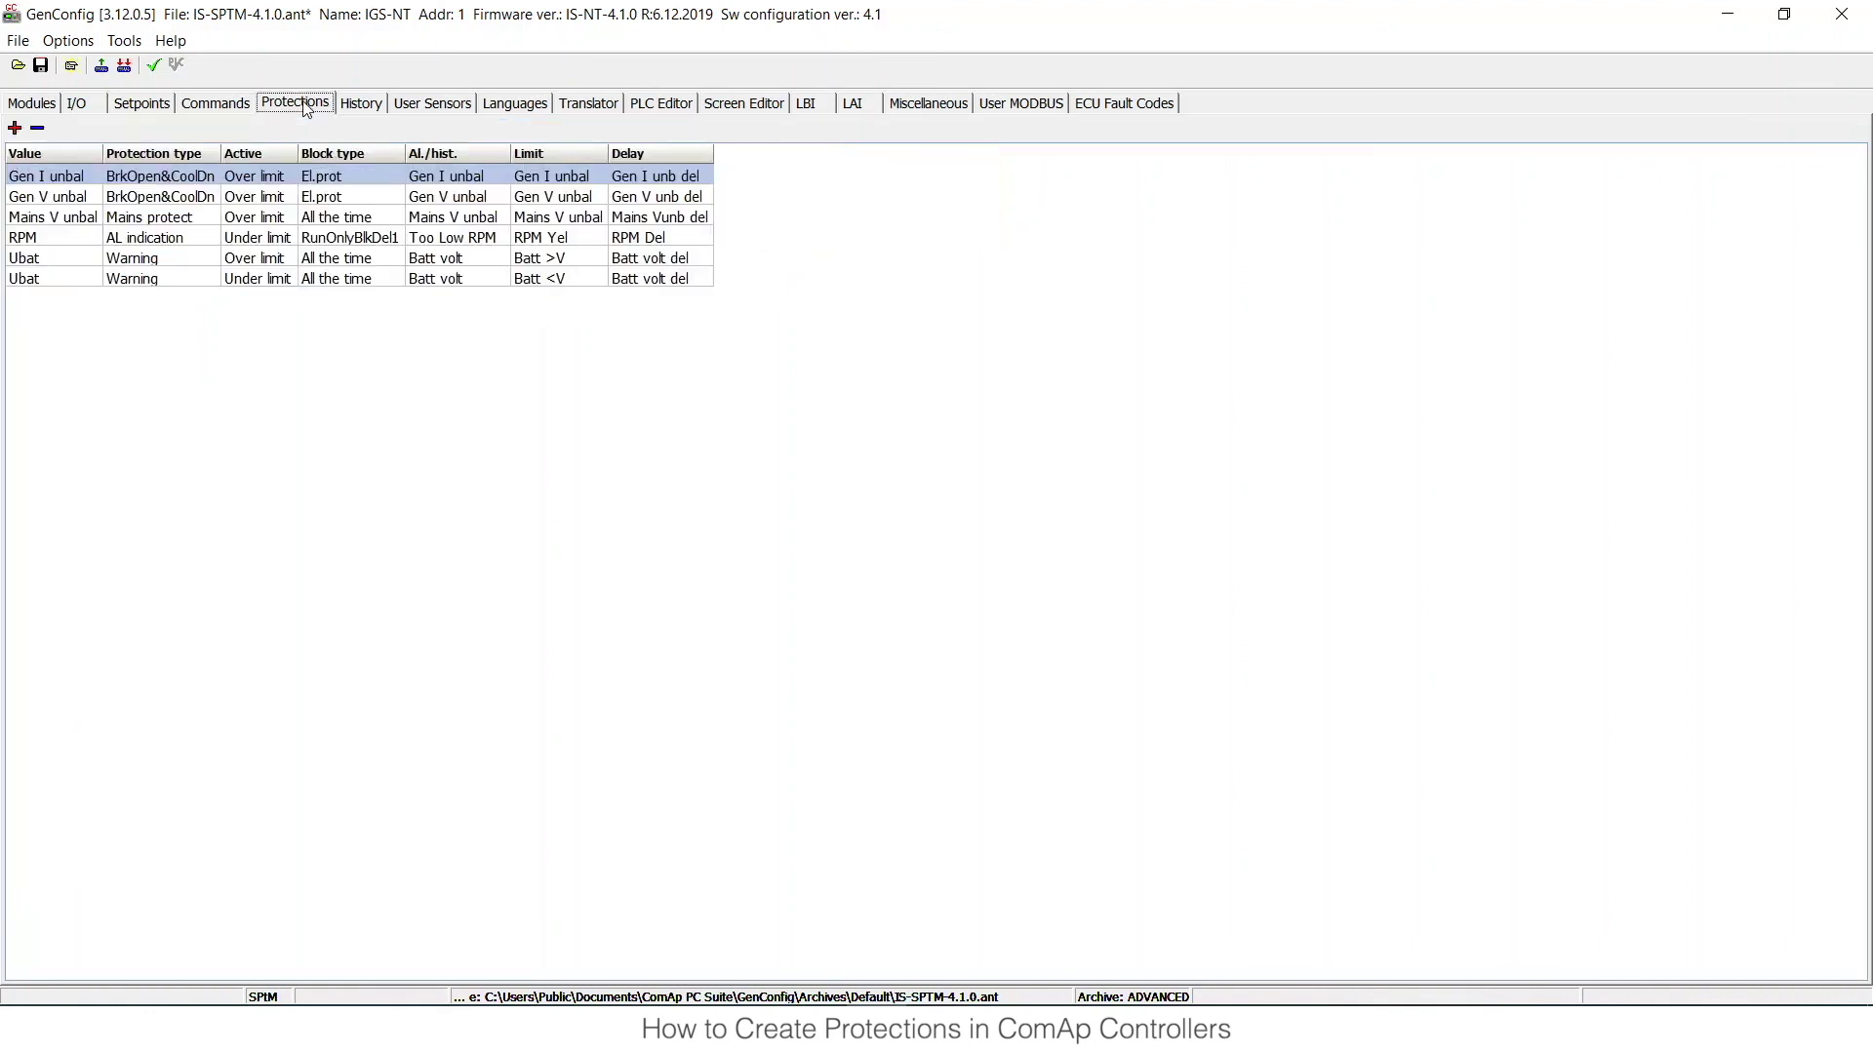
{"action": "double_click", "coordinate": [161, 243]}
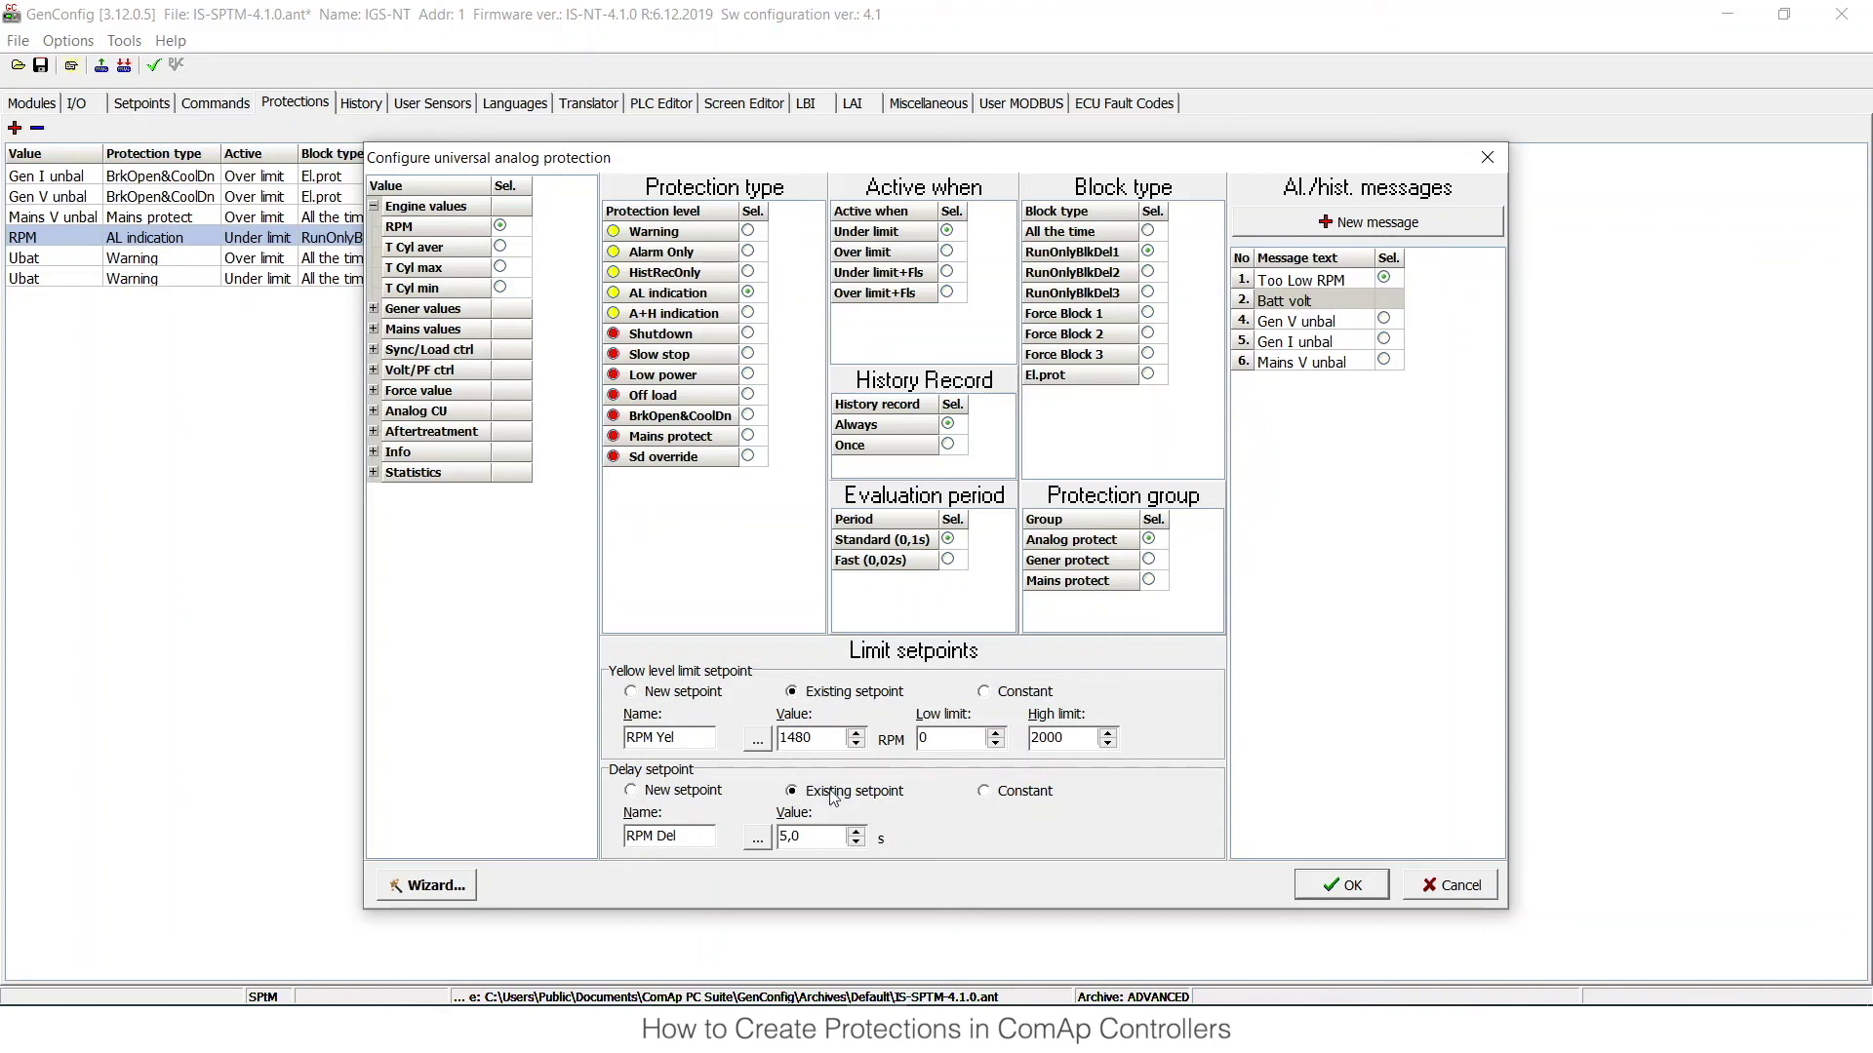
{"action": "left_click", "coordinate": [1339, 885]}
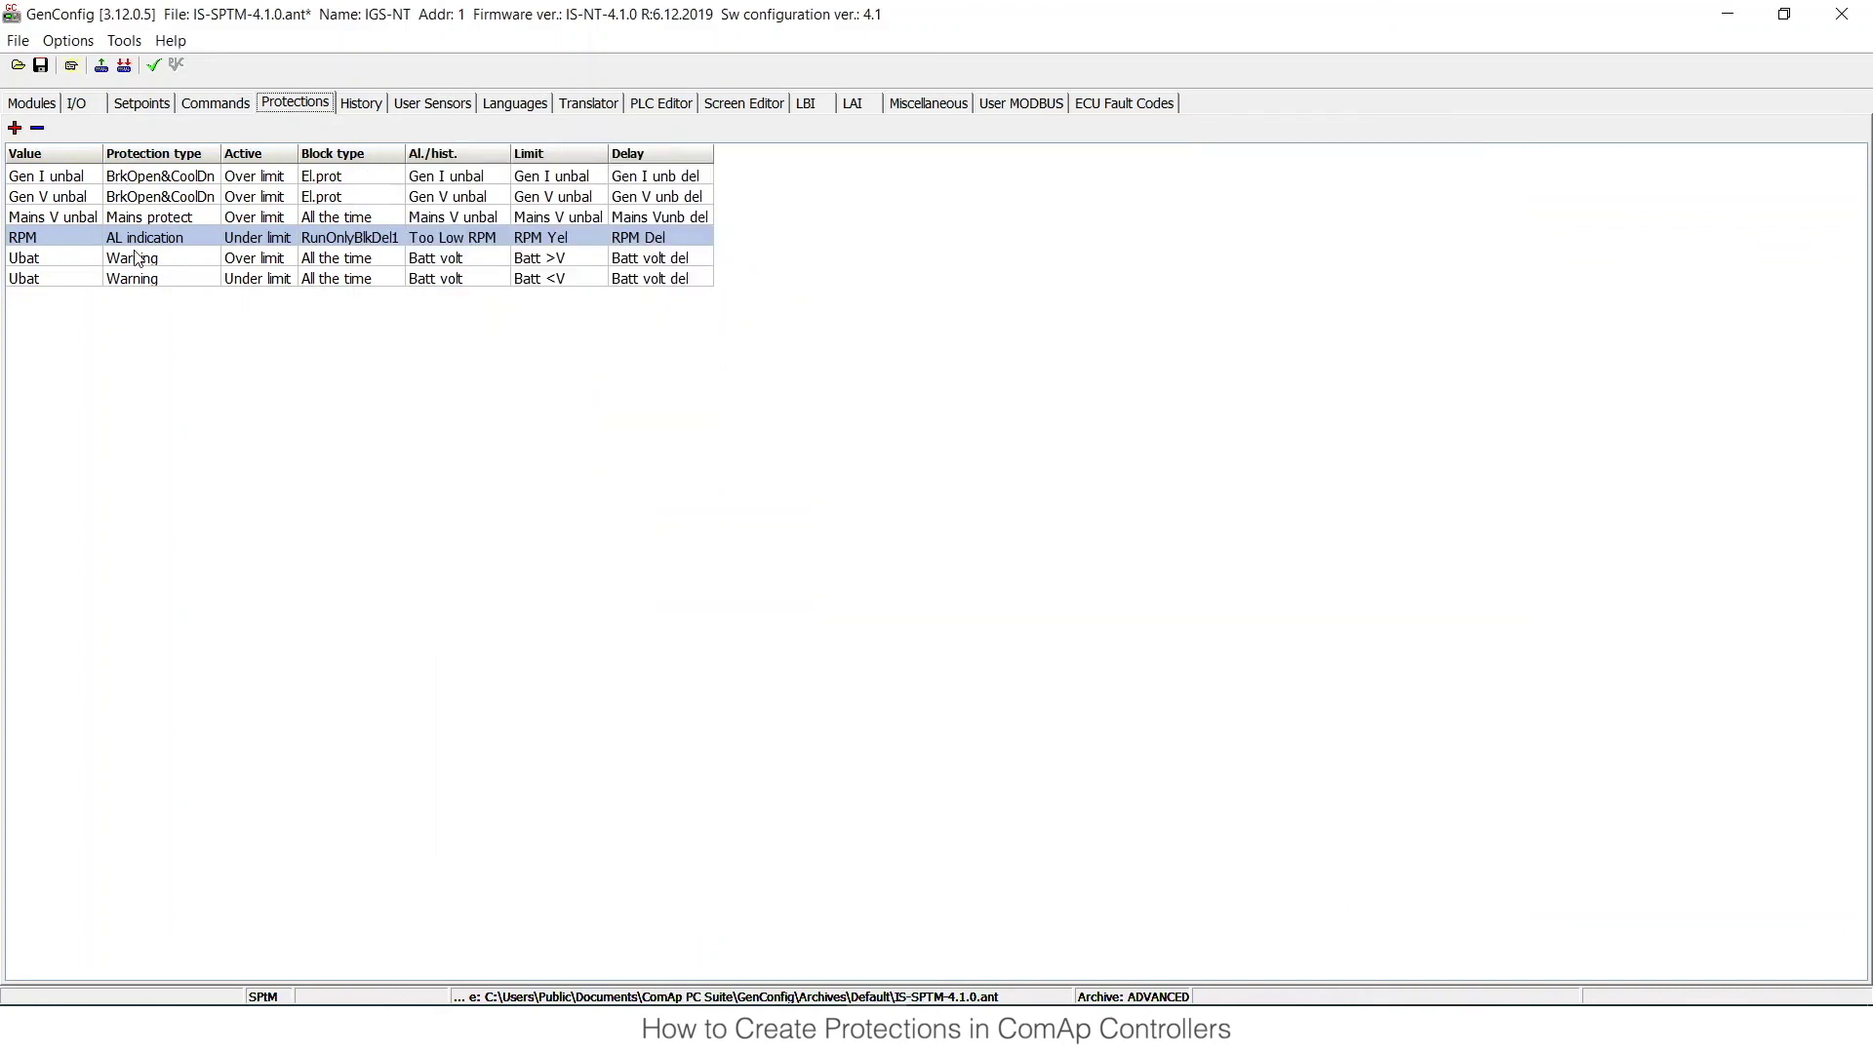